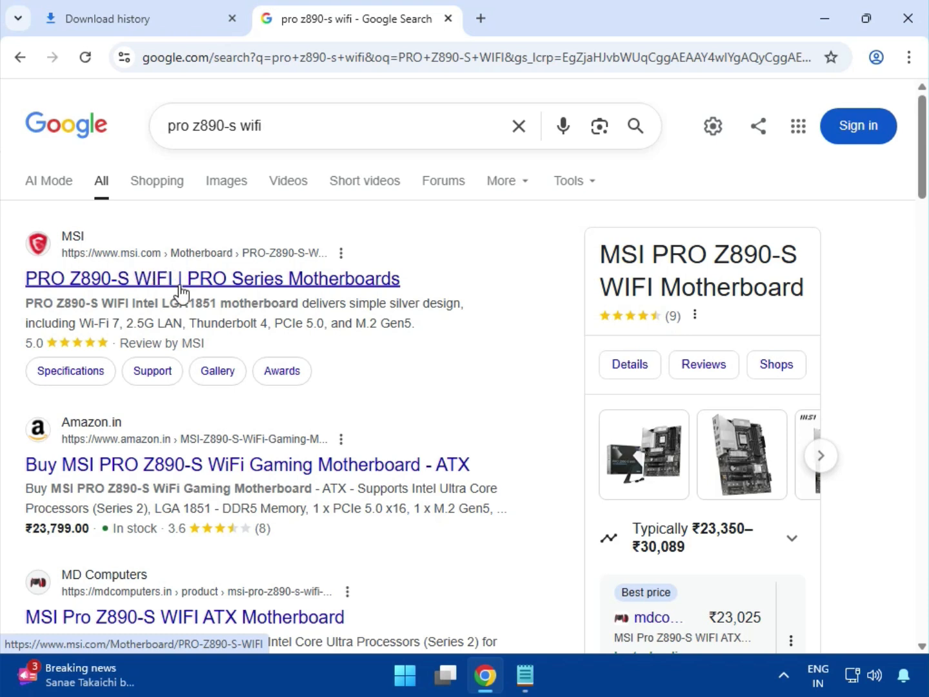
# Step: Open MSI's PRO Z890-S WIFI product page, go to its support page and dismiss the EZ PC Builder message
pyautogui.click(202, 282)
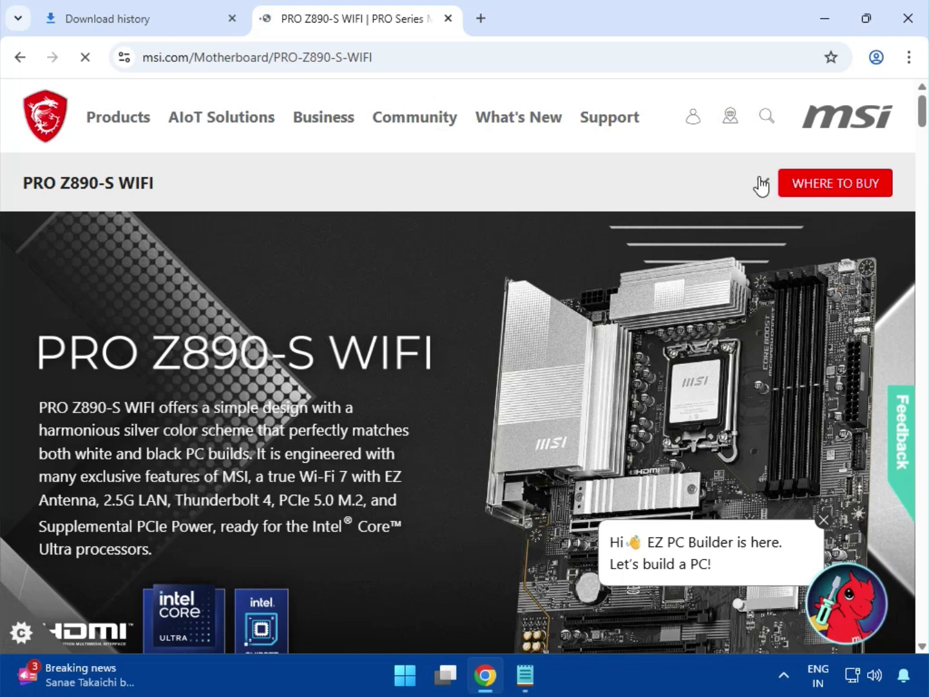
pyautogui.click(761, 185)
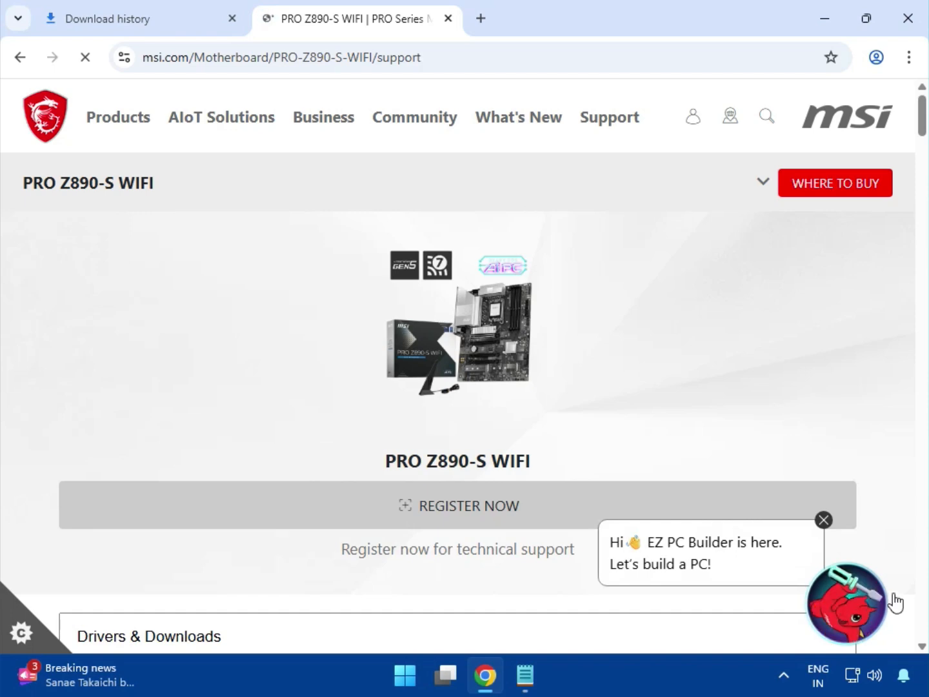
pyautogui.click(824, 521)
# Step: Show the Driver category under Drivers & Downloads for the PRO Z890-S WIFI
pyautogui.scroll(-5, 595, 472)
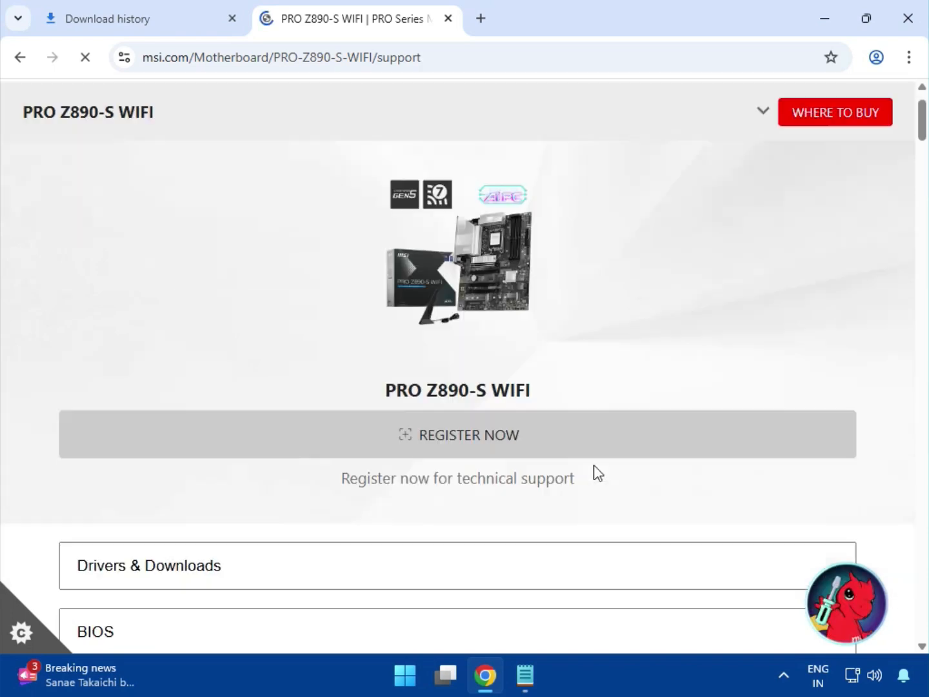
pyautogui.click(111, 276)
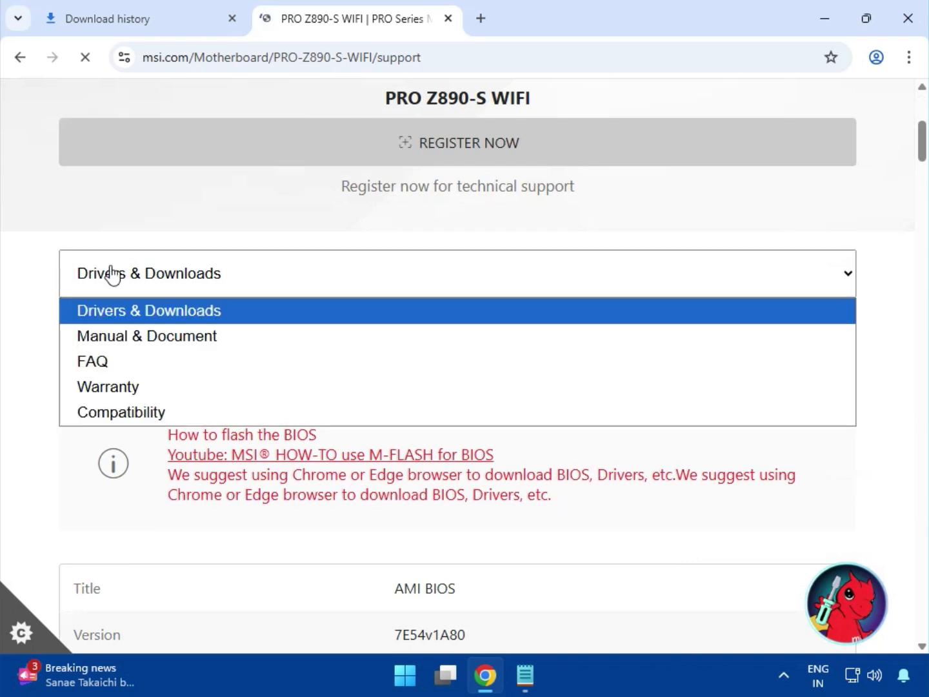
pyautogui.click(158, 299)
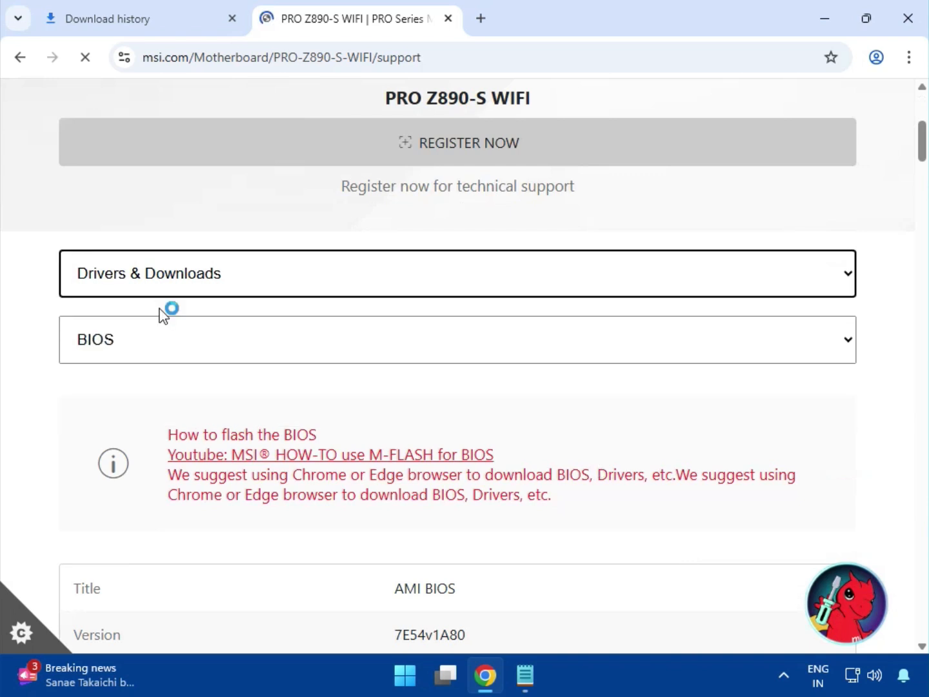
pyautogui.click(153, 347)
pyautogui.click(134, 399)
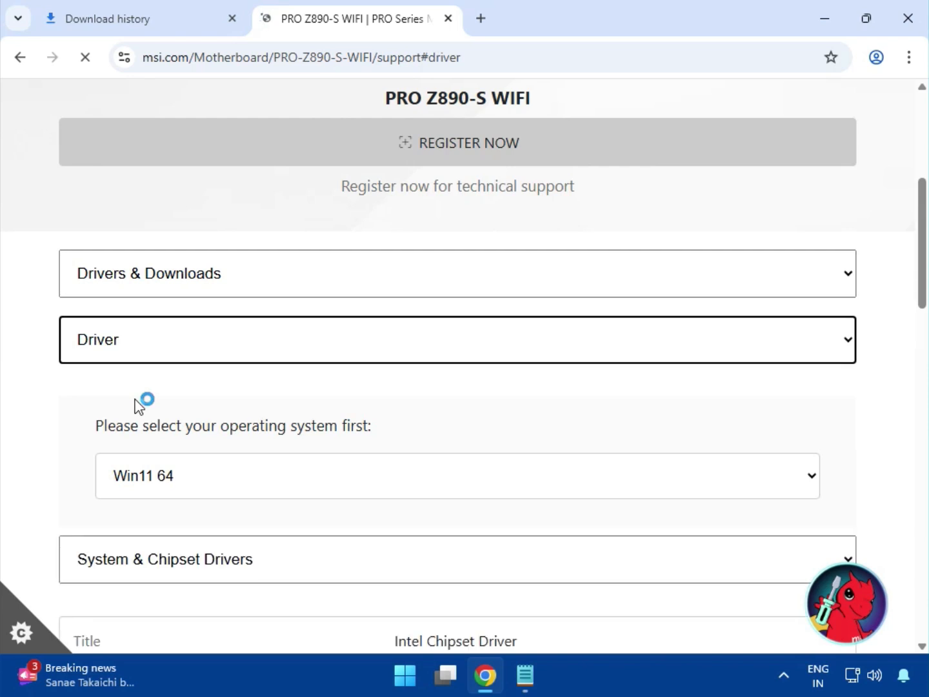
# Step: Choose Win11 64 as the operating system and download the Intel Chipset Driver
pyautogui.scroll(-3, 273, 388)
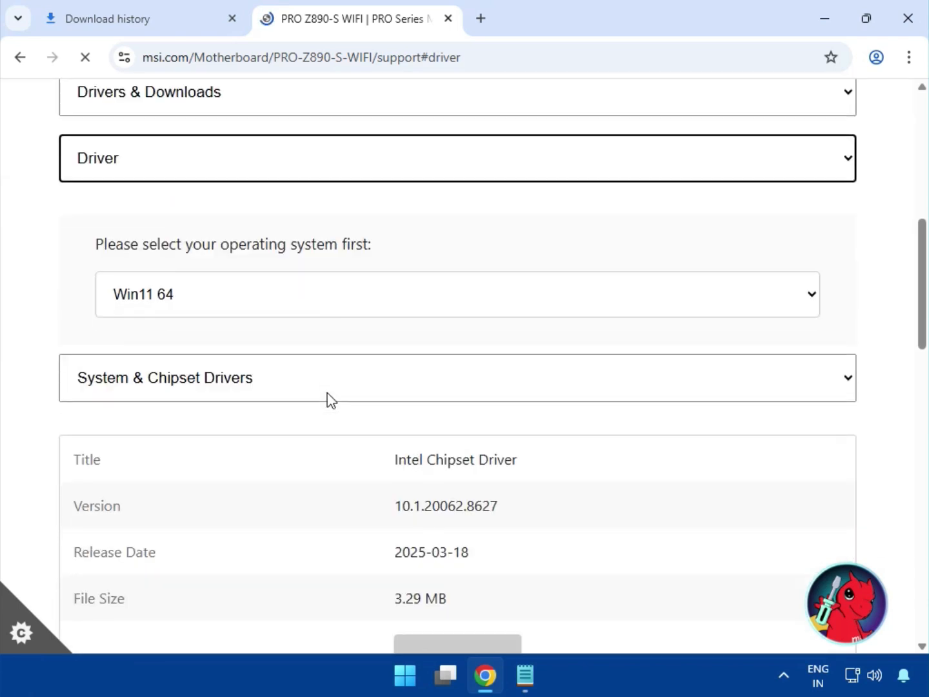
pyautogui.click(184, 294)
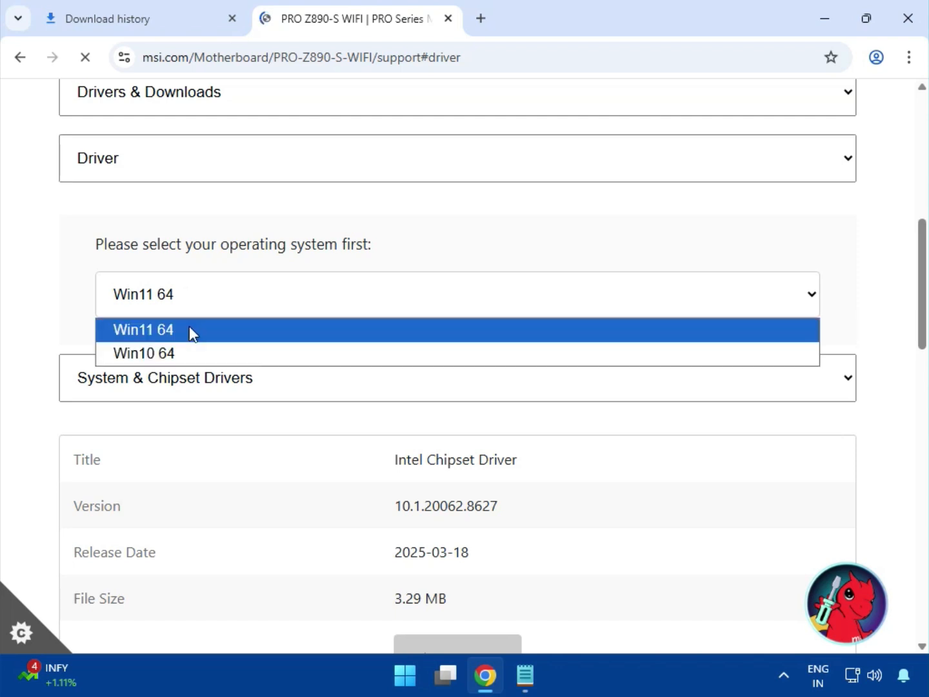
pyautogui.click(230, 330)
pyautogui.scroll(-1, 393, 398)
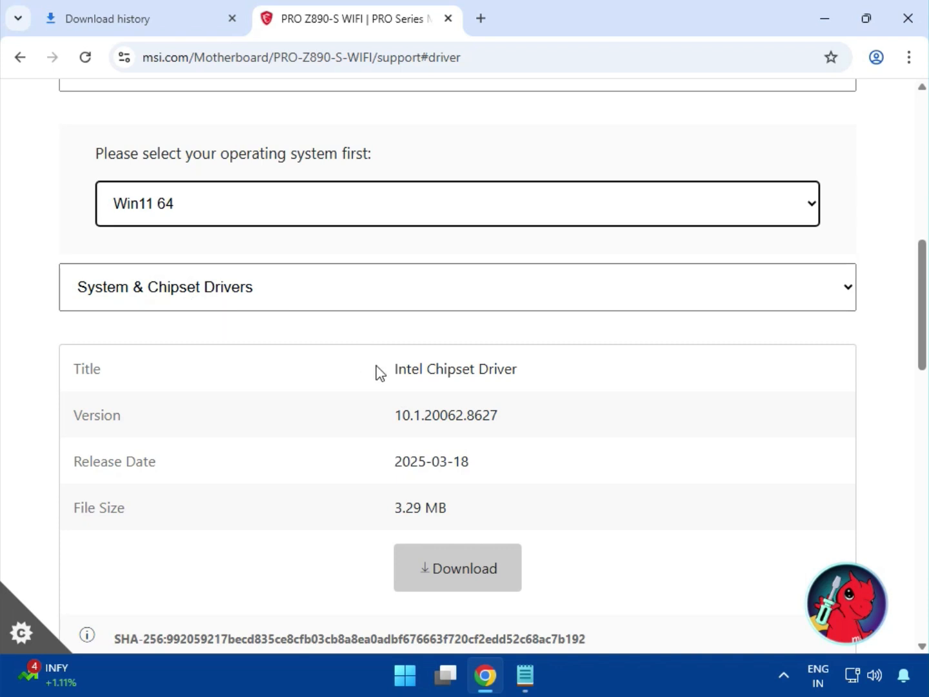
pyautogui.moveTo(398, 373); pyautogui.dragTo(518, 374)
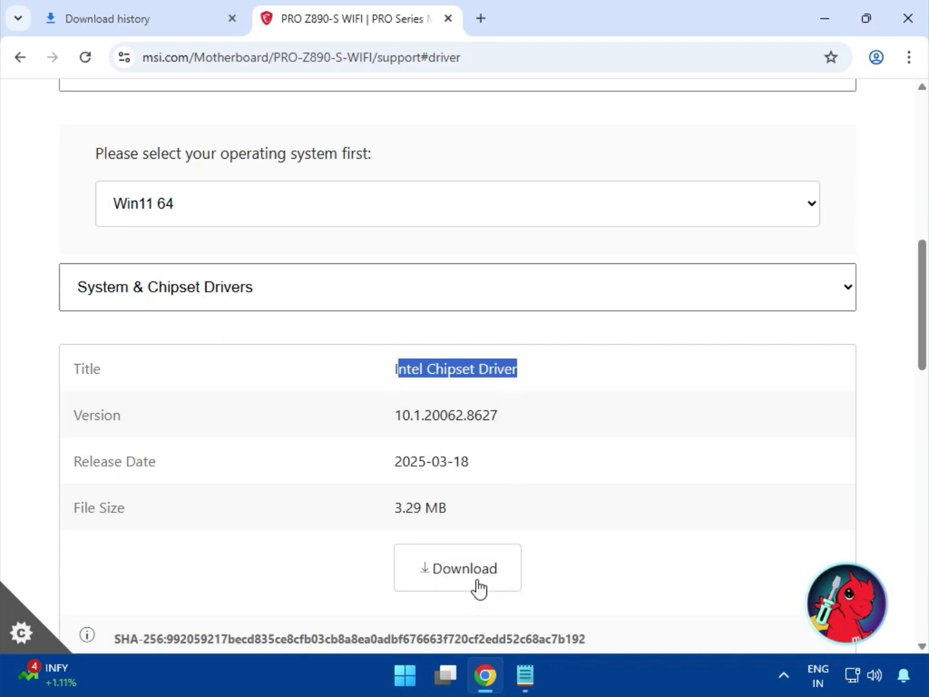
# Step: Switch to the On-Board VGA Drivers and download the Intel VGA Driver
pyautogui.click(232, 291)
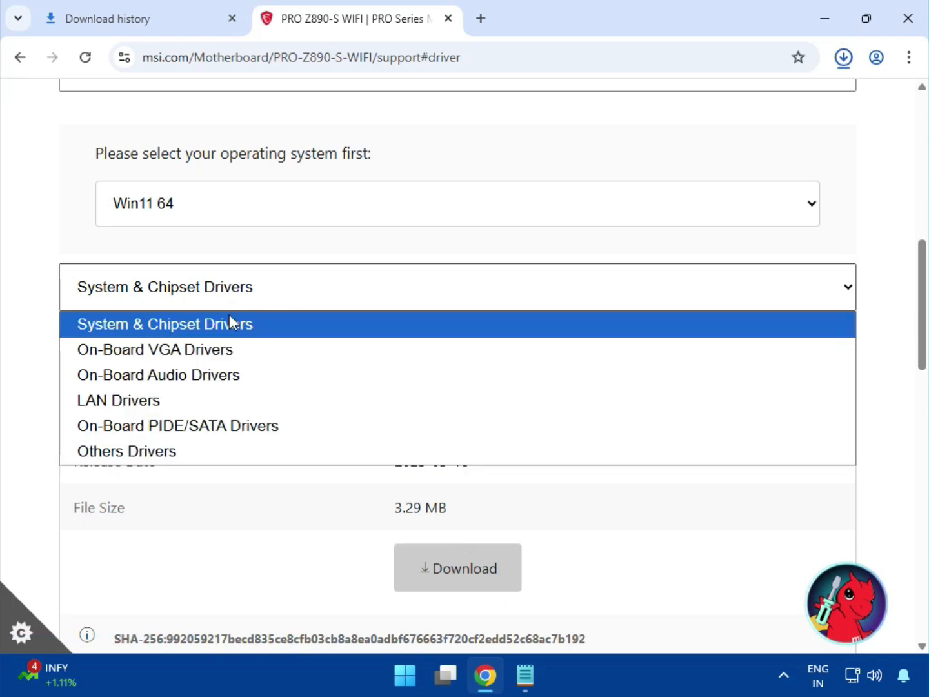
pyautogui.click(229, 352)
pyautogui.moveTo(408, 368); pyautogui.dragTo(548, 392)
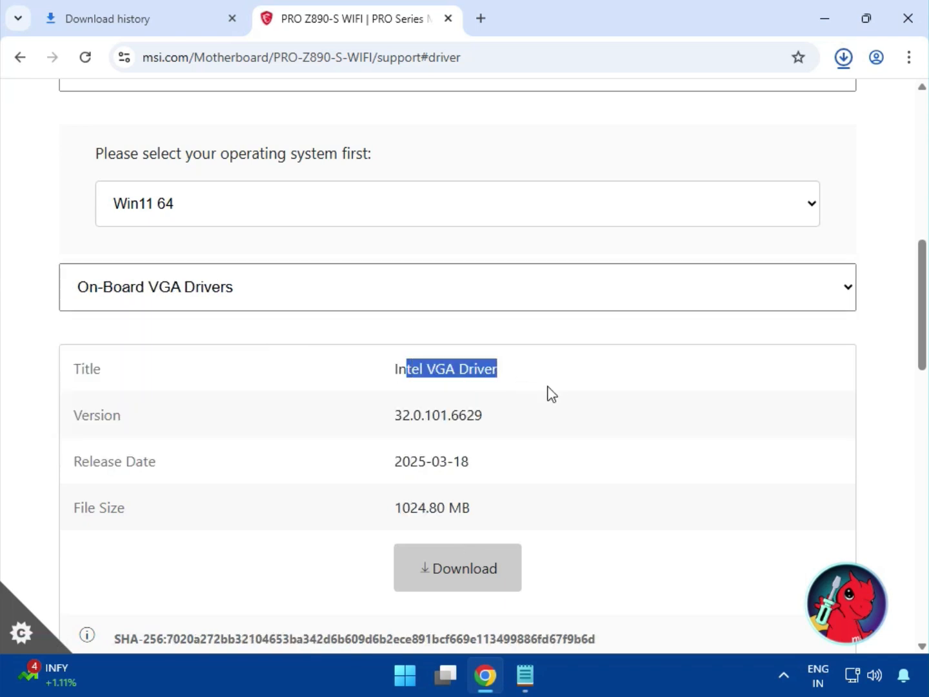
pyautogui.click(449, 584)
# Step: Switch to the On-Board Audio Drivers and download the Realtek HD Universal Driver
pyautogui.click(207, 291)
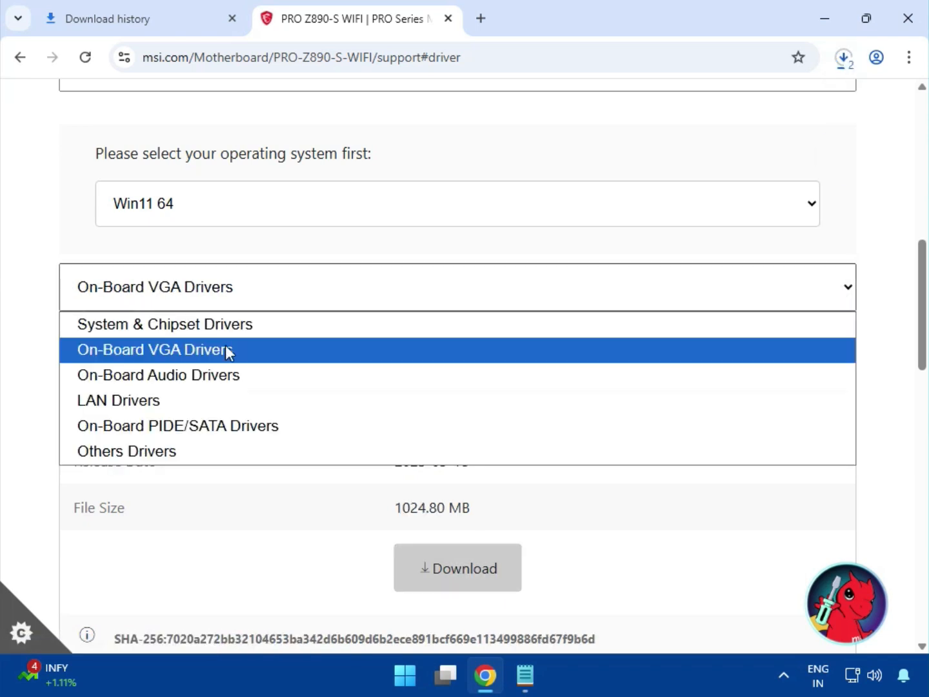
pyautogui.click(223, 380)
pyautogui.moveTo(441, 362); pyautogui.dragTo(570, 372)
pyautogui.click(482, 567)
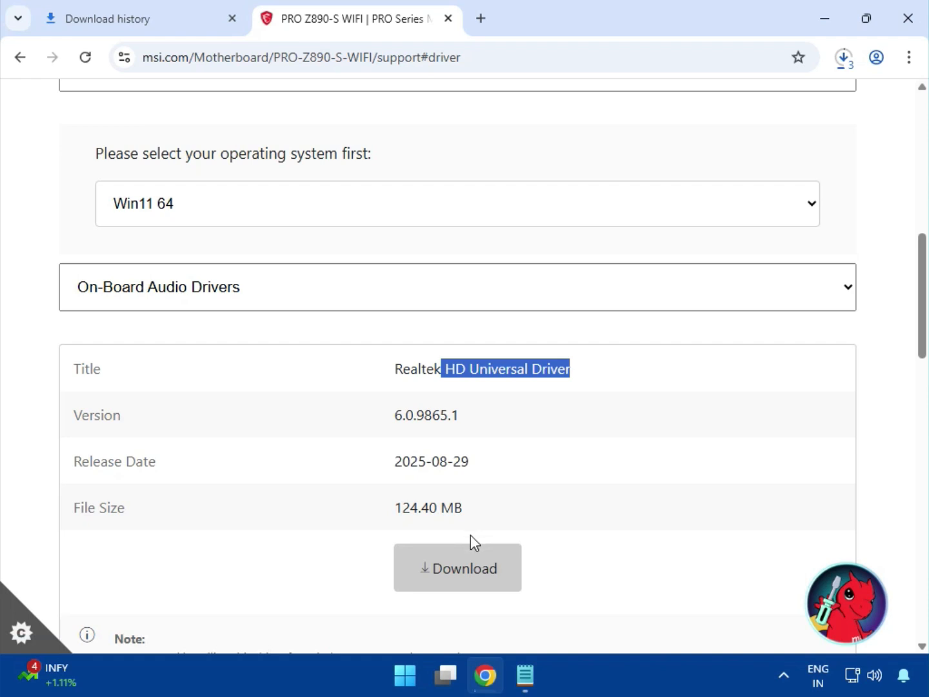
# Step: Switch to the LAN Drivers and download the Realtek PCI-E Ethernet Drivers
pyautogui.click(155, 284)
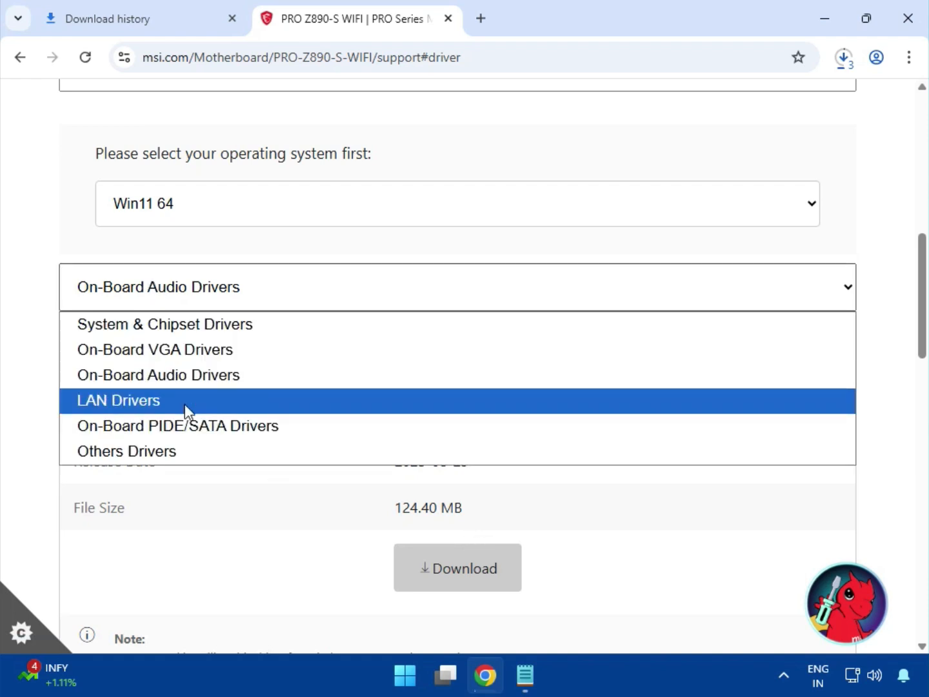
pyautogui.click(186, 402)
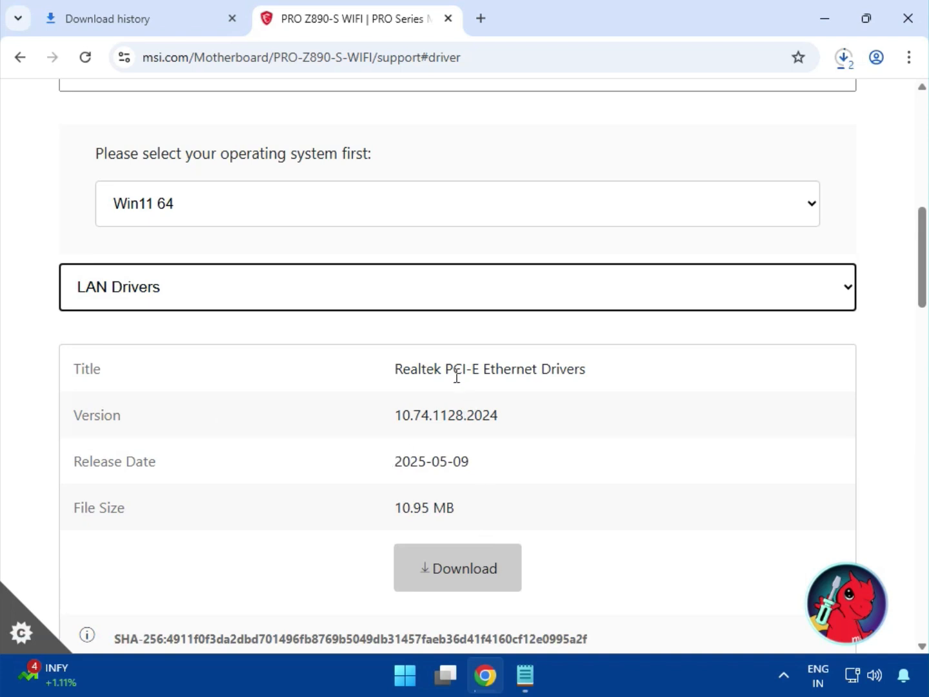
pyautogui.moveTo(457, 375); pyautogui.dragTo(597, 386)
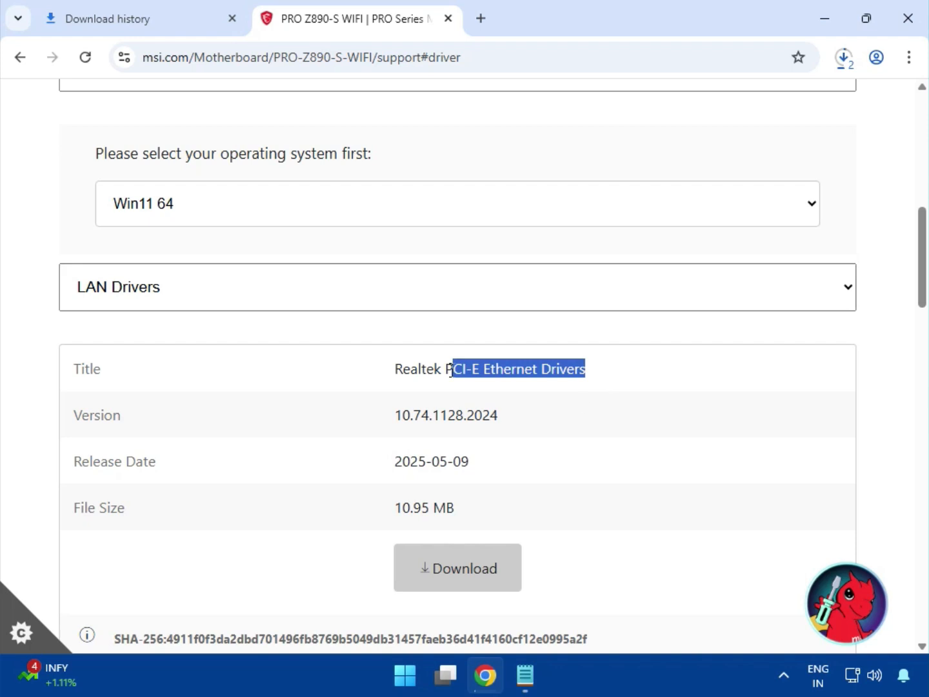
pyautogui.click(430, 579)
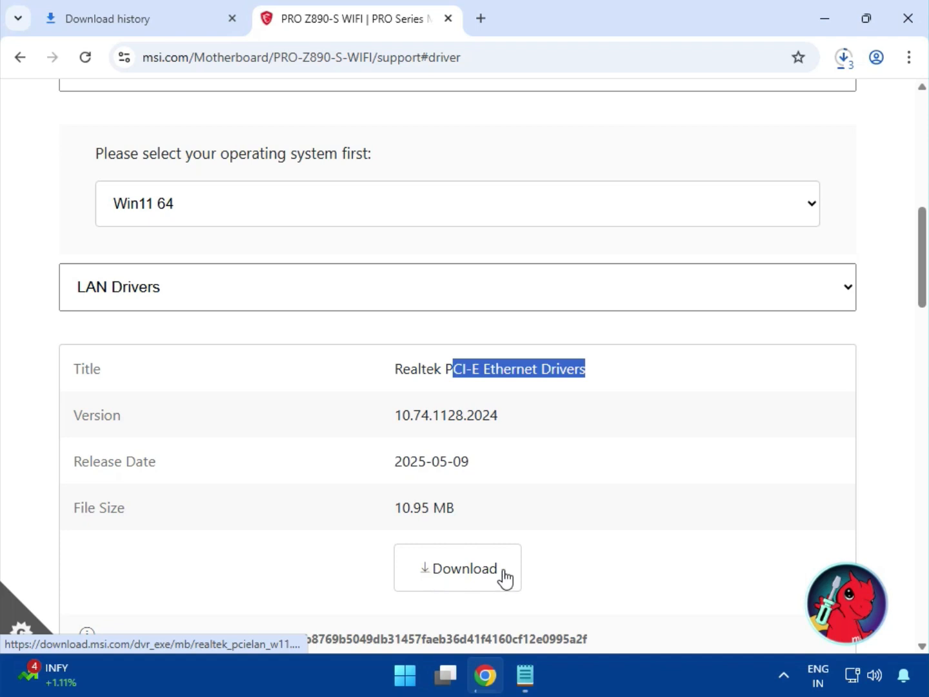
# Step: Download the Intel WIFI Driver from the LAN Drivers list
pyautogui.scroll(-5, 577, 575)
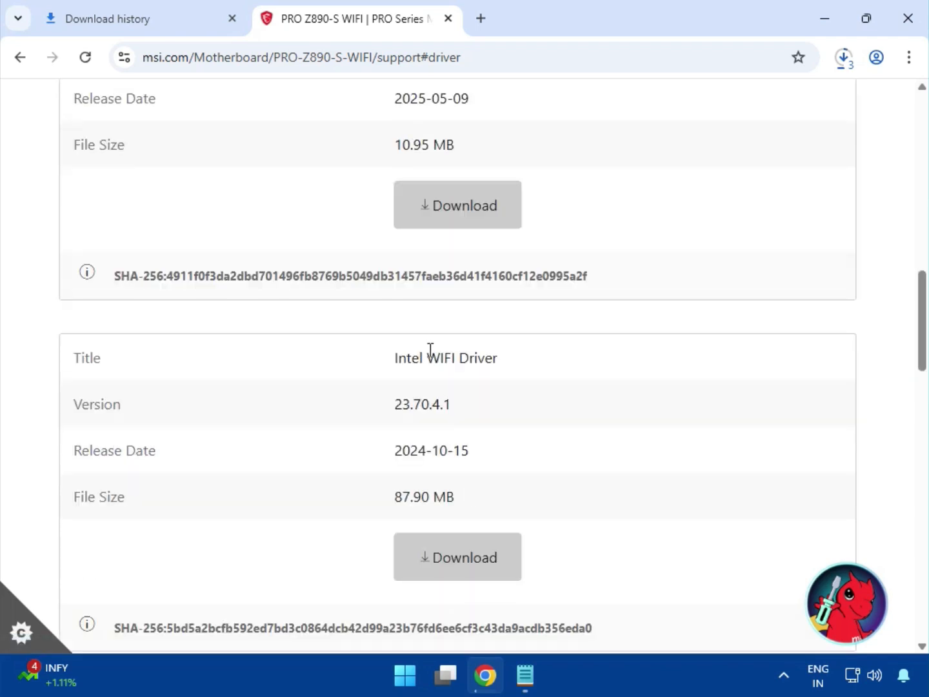
pyautogui.moveTo(427, 357); pyautogui.dragTo(494, 361)
pyautogui.click(459, 549)
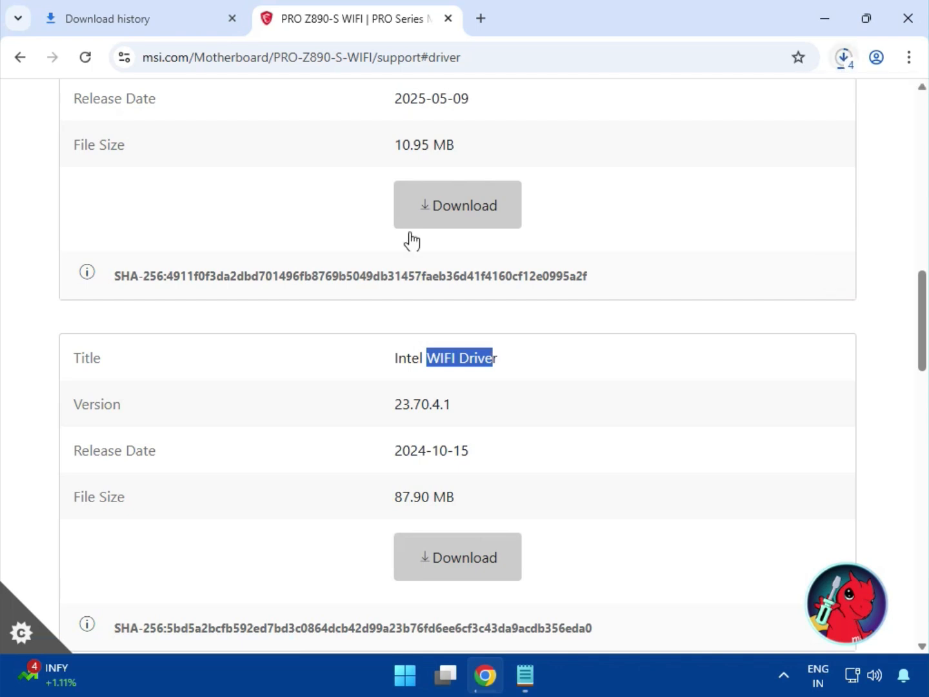
# Step: Download the BlueTooth Driver from the LAN Drivers list
pyautogui.scroll(-5, 494, 357)
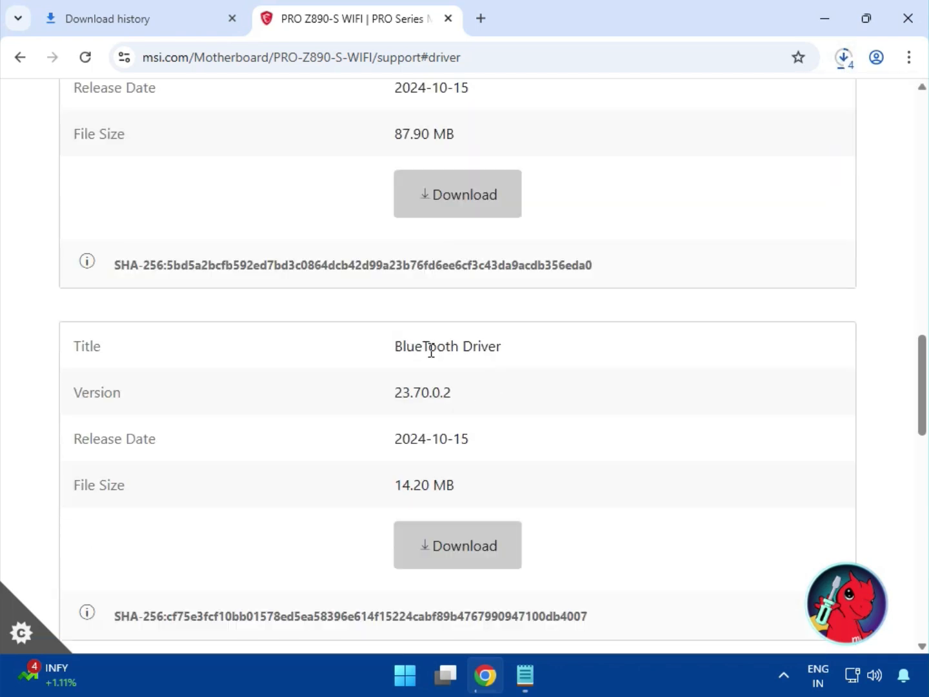
pyautogui.moveTo(431, 350); pyautogui.dragTo(455, 395)
pyautogui.click(494, 539)
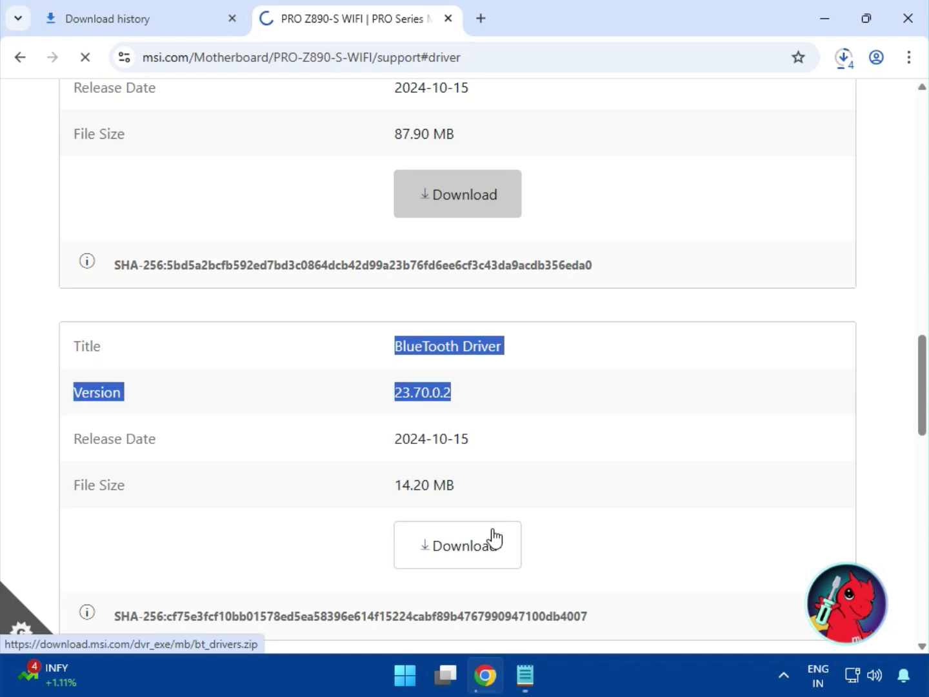
# Step: Open the full download history and show bt_drivers (3).zip in its folder
pyautogui.click(848, 62)
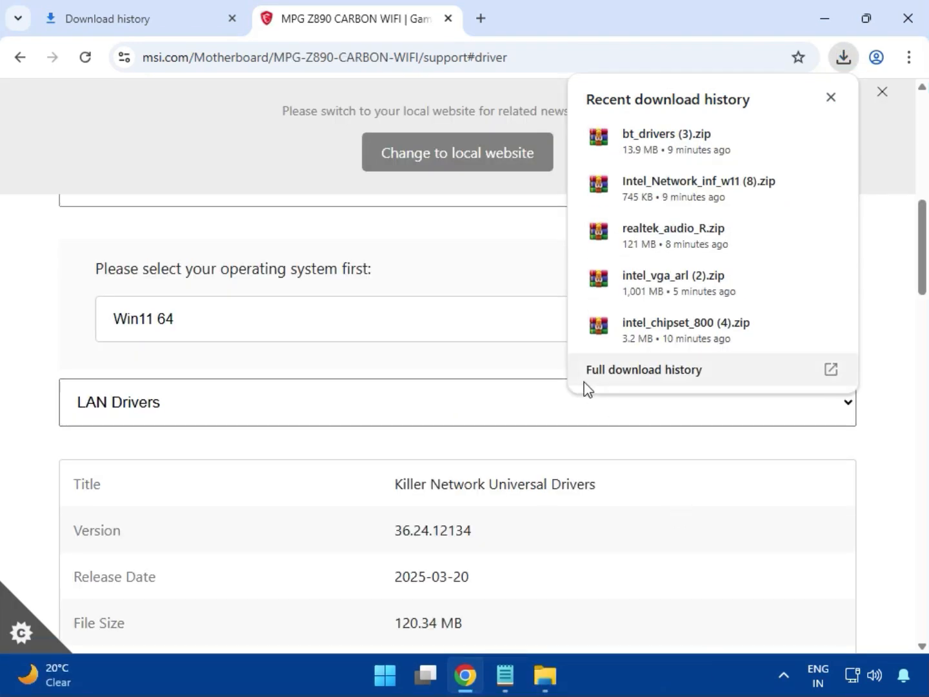
pyautogui.click(621, 379)
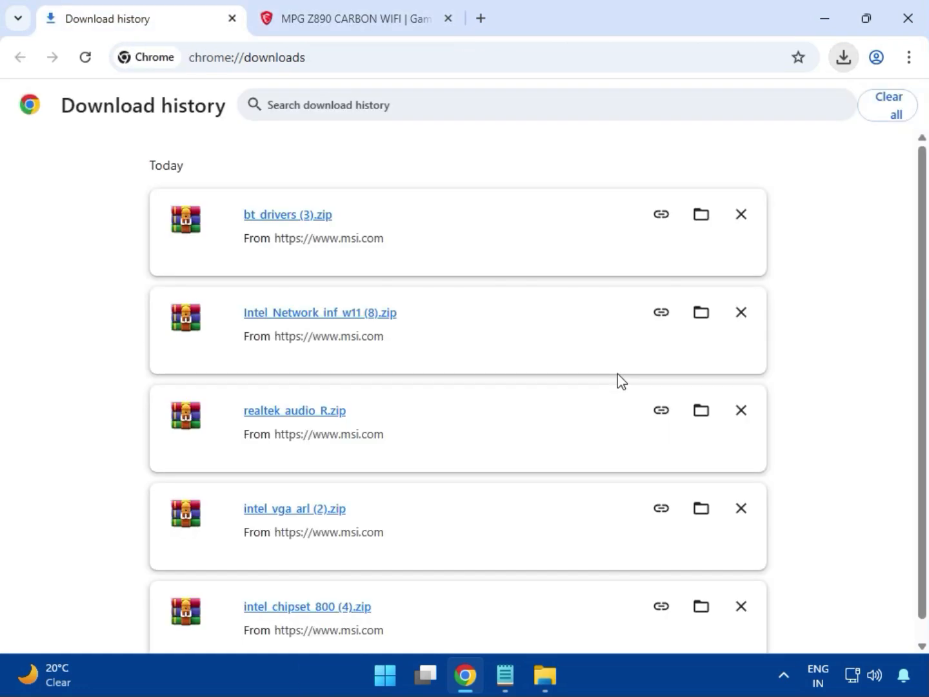
pyautogui.click(696, 216)
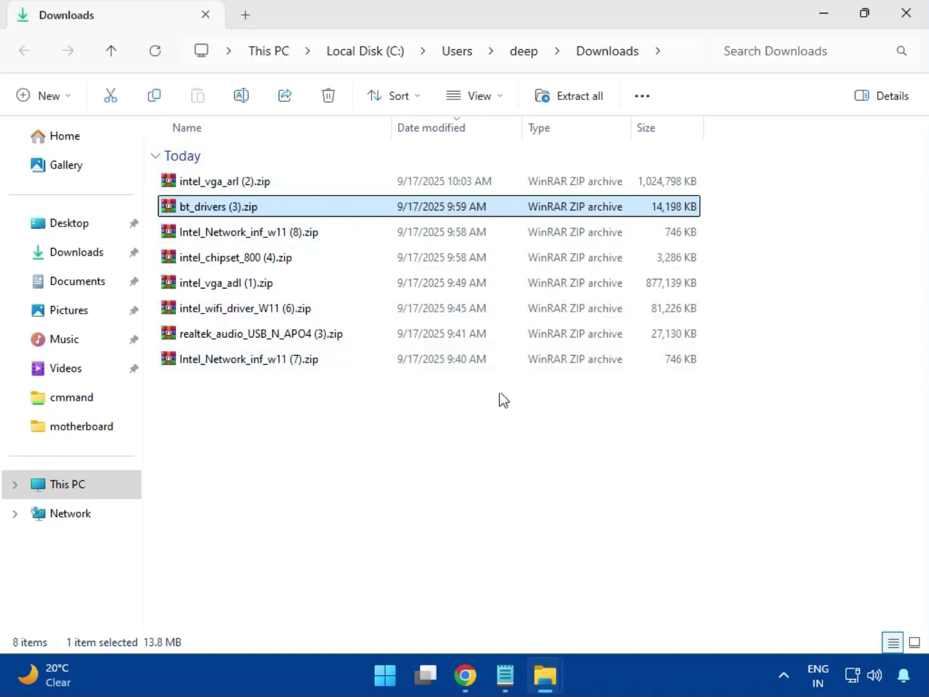
# Step: Open the intel_vga_arl (2).zip archive, dismiss the WinRAR license notice and enter the Intel VGA Driver_32.0.101.6629 folder
pyautogui.press('Up')
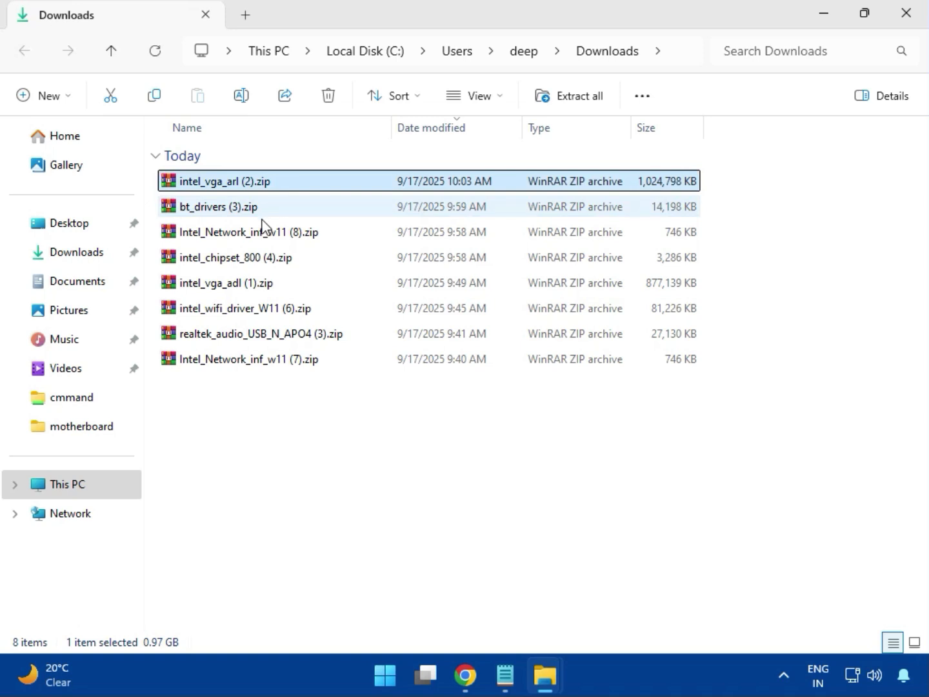
pyautogui.doubleClick(254, 181)
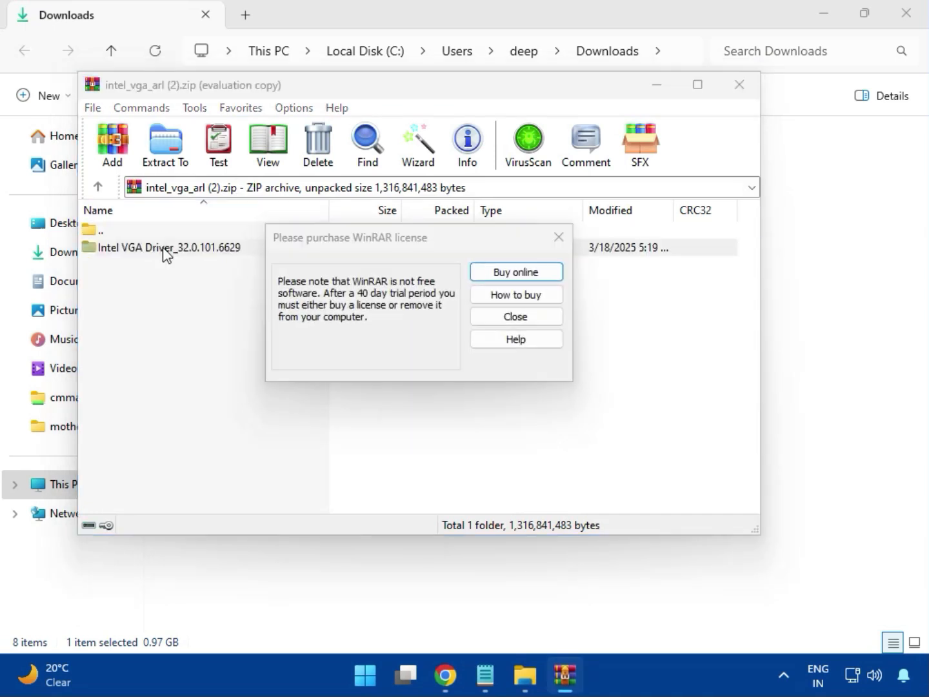
pyautogui.click(558, 238)
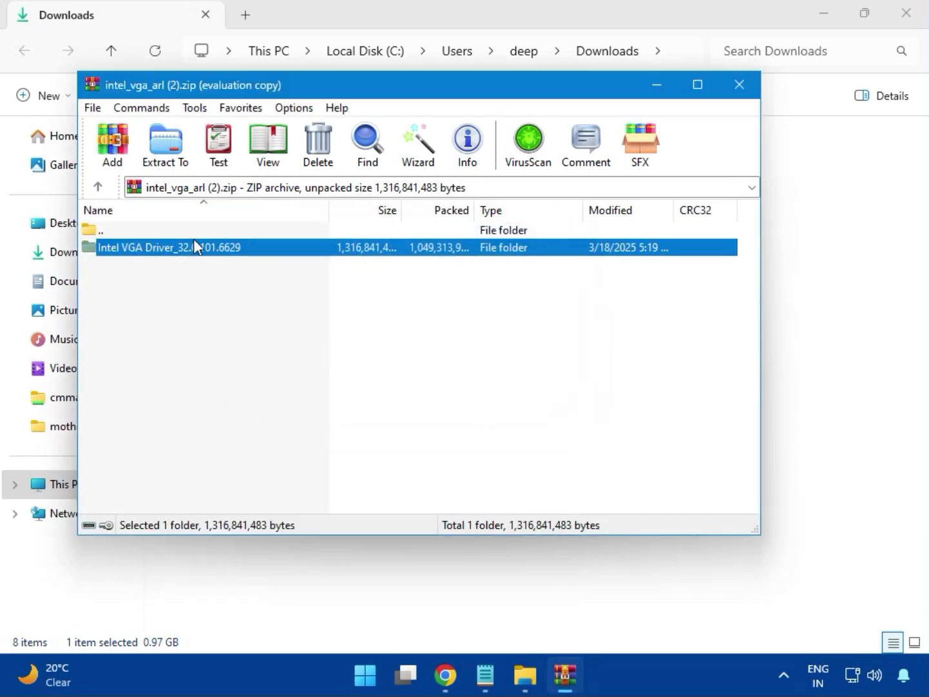
pyautogui.doubleClick(194, 249)
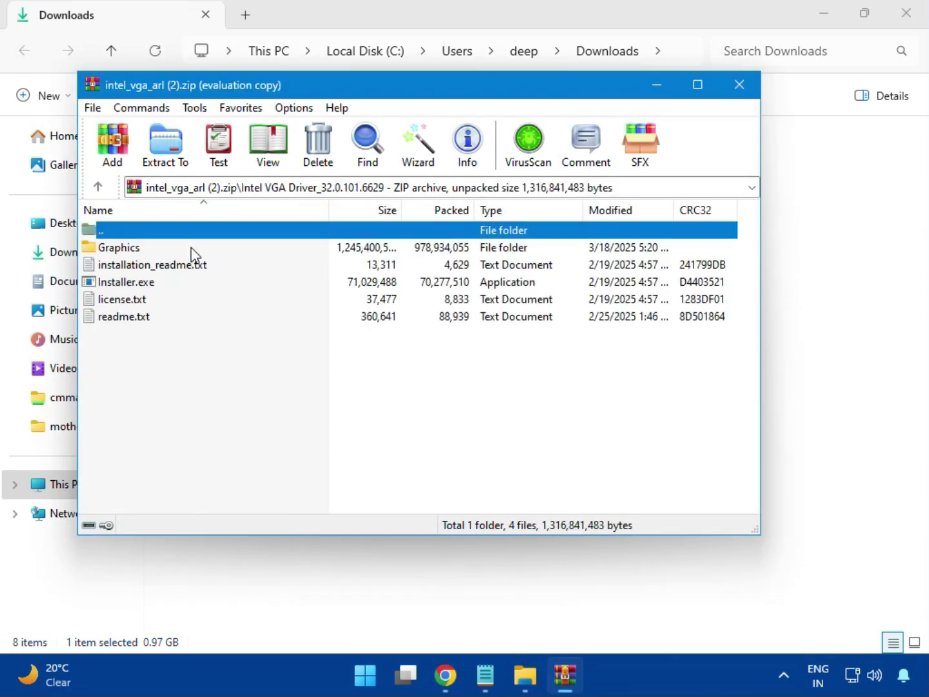
# Step: Try to install the Intel graphics driver by running Installer.exe with administrator permission, and close the installer and archive
pyautogui.doubleClick(156, 281)
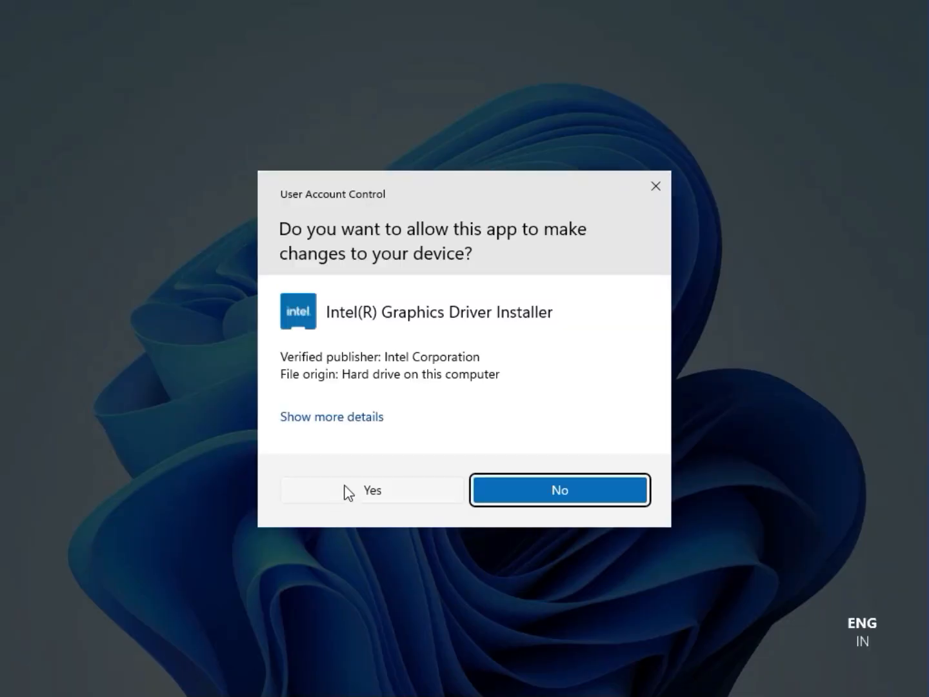
pyautogui.click(359, 490)
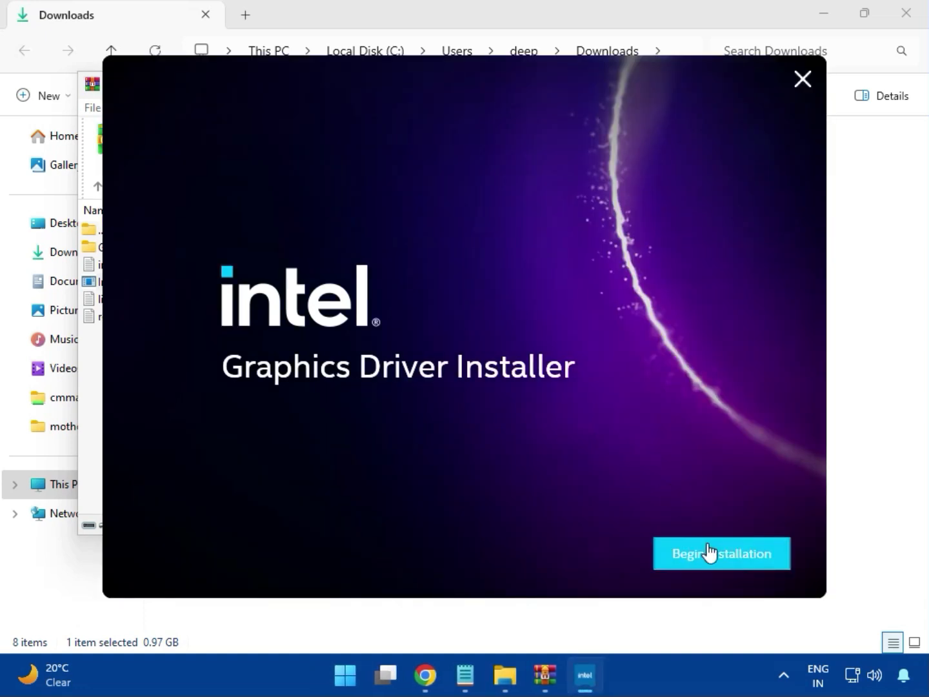
pyautogui.click(710, 553)
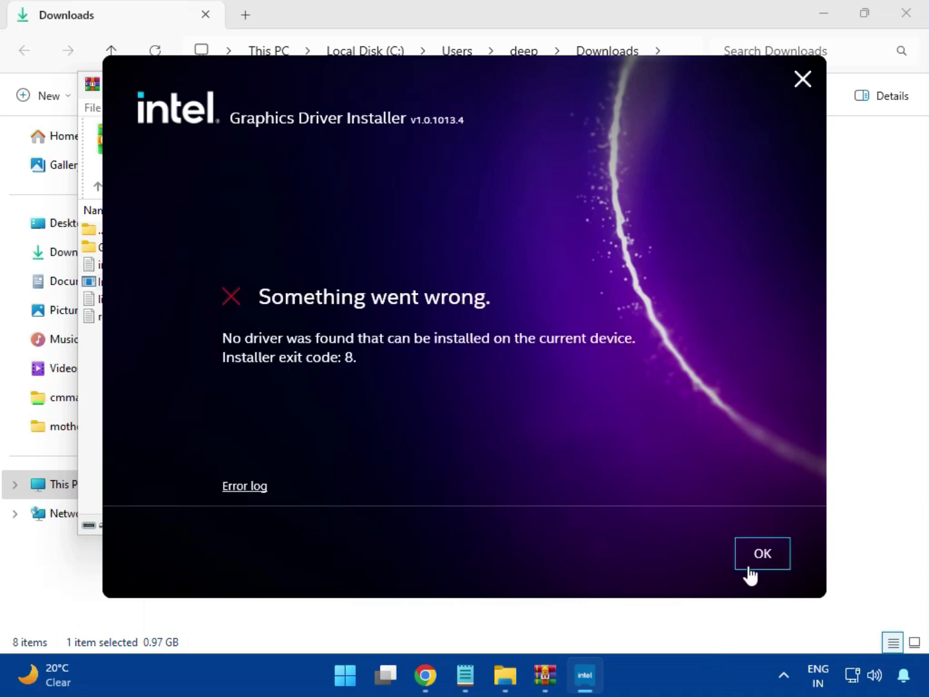
pyautogui.click(750, 561)
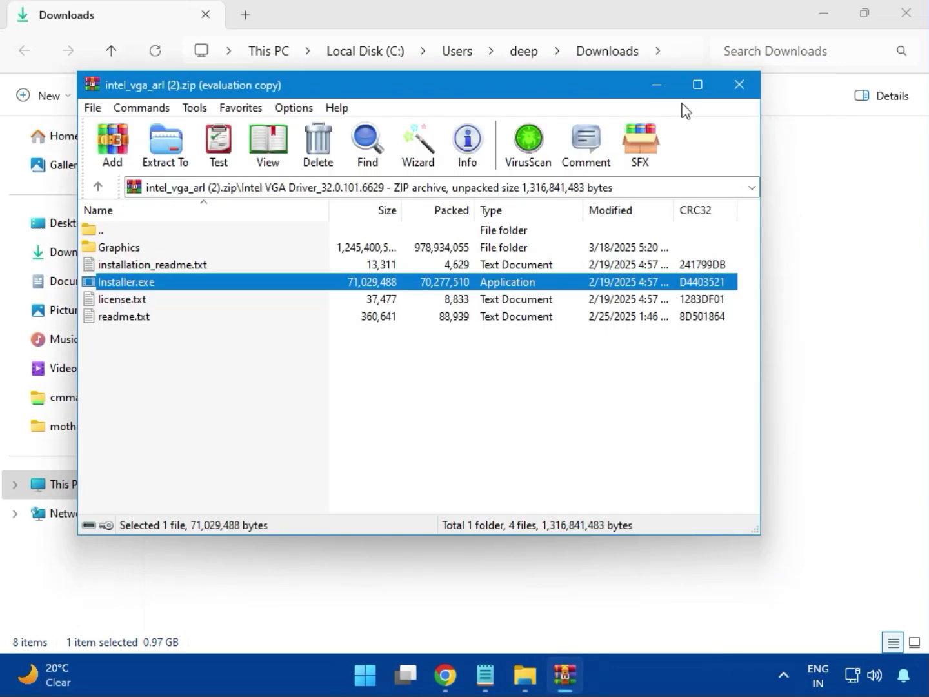
pyautogui.click(735, 78)
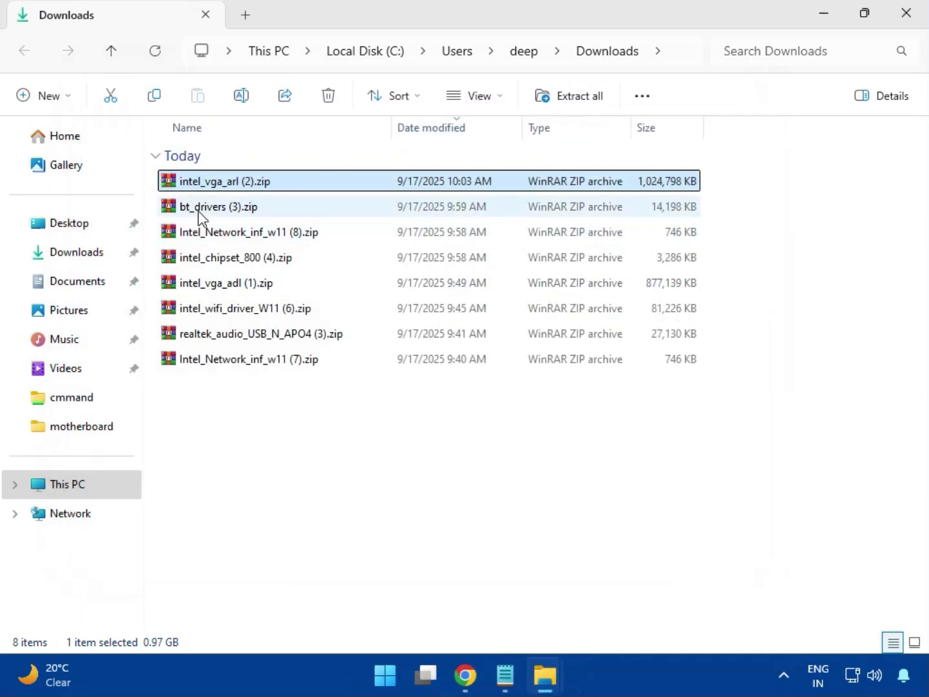
# Step: Open bt_drivers (3).zip, dismiss the WinRAR notice and launch Intel Bluetooth.msi from the Intel BlueTooth Driver_23.70.0.2 folder
pyautogui.click(178, 213)
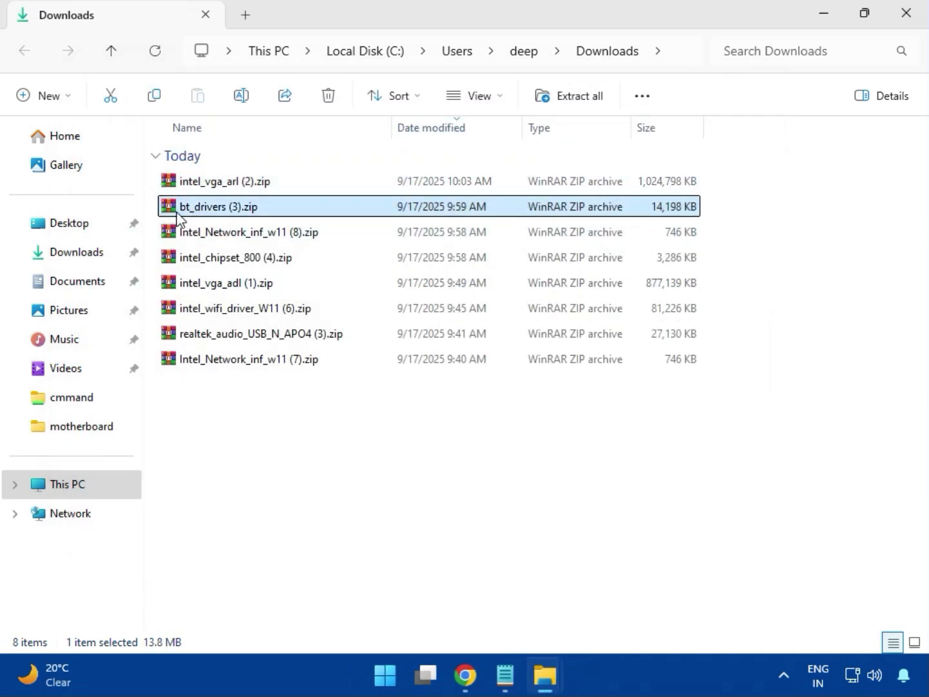
pyautogui.doubleClick(223, 207)
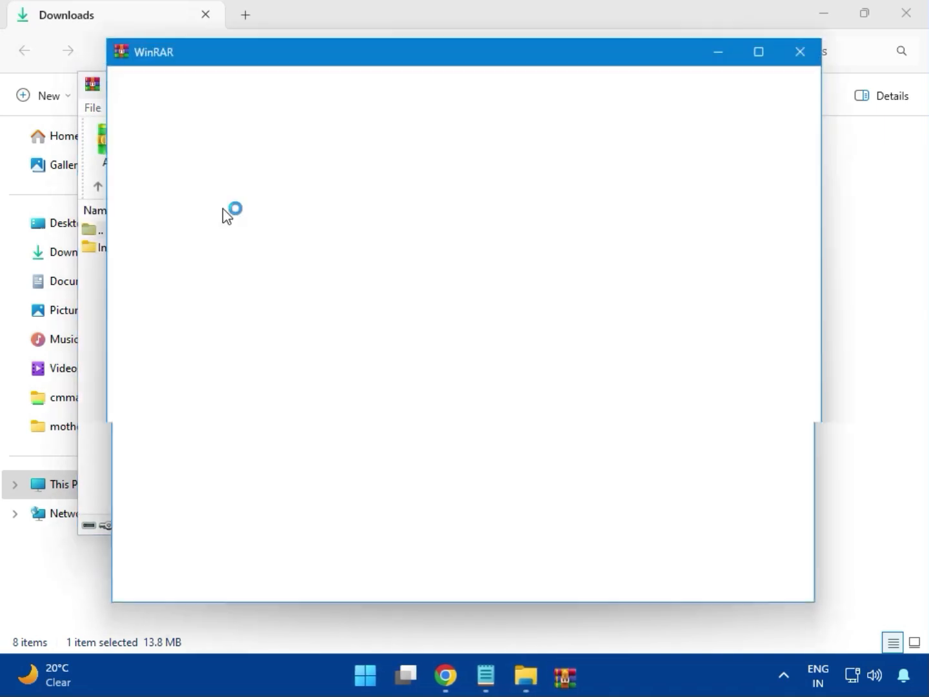
pyautogui.click(804, 52)
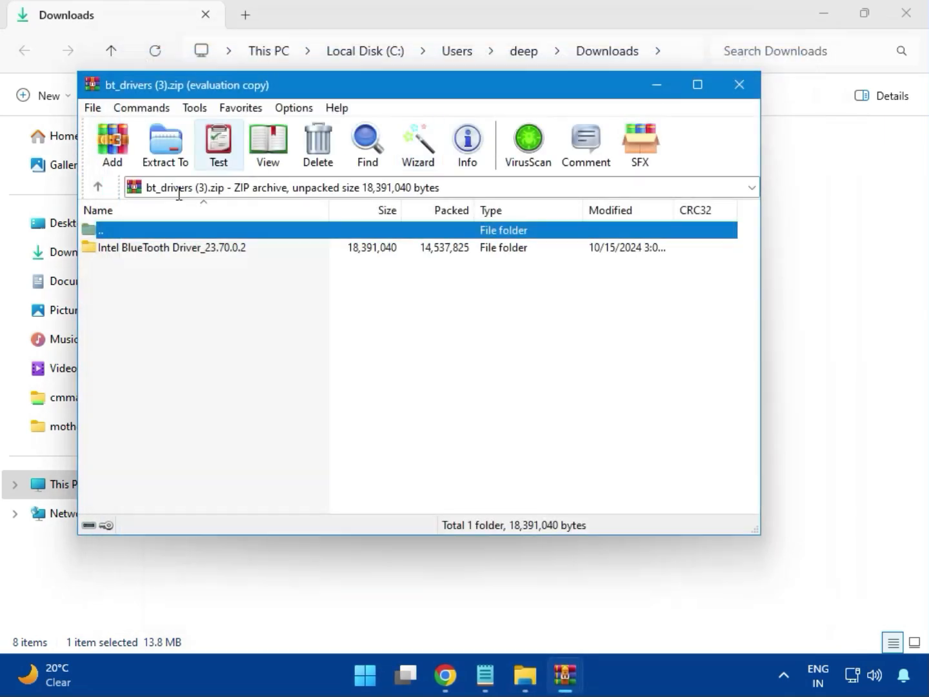
pyautogui.click(123, 252)
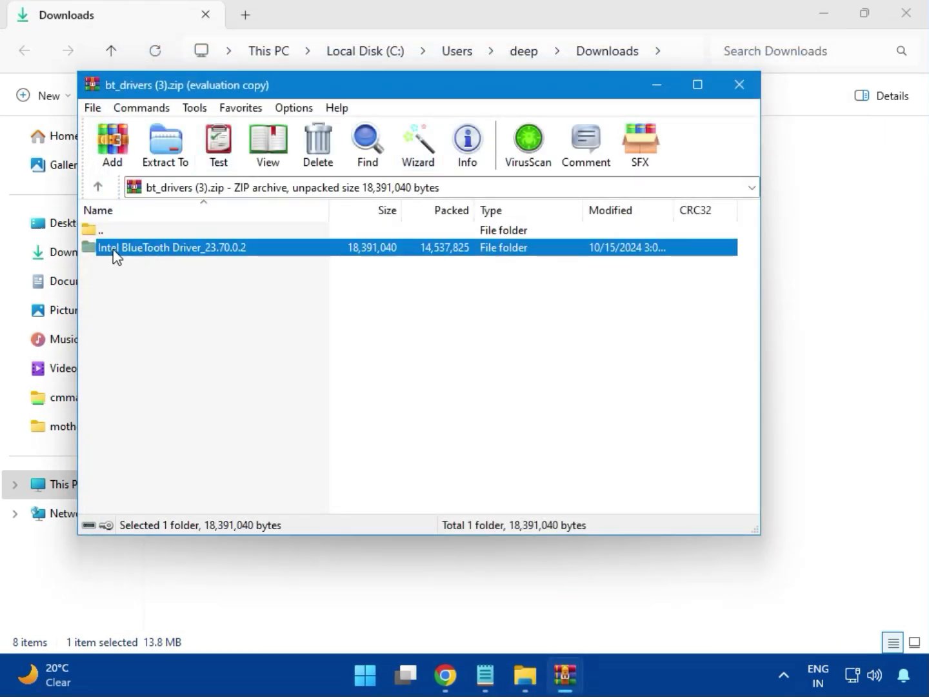
pyautogui.doubleClick(174, 256)
pyautogui.doubleClick(154, 253)
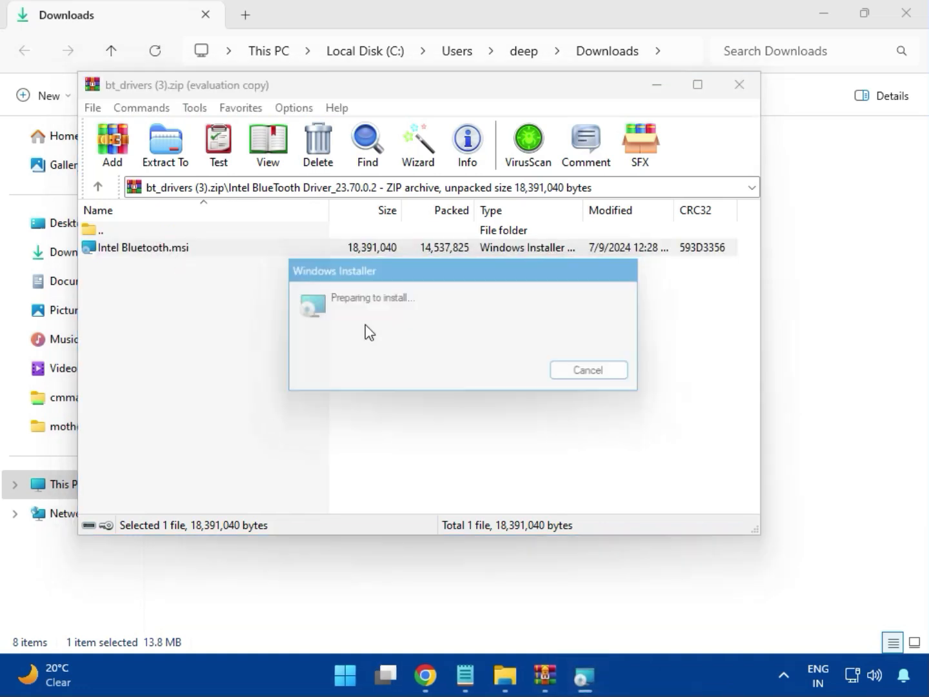
# Step: Accept the license and install Intel Wireless Bluetooth with the Typical setup and administrator permission, finish the wizard and close the archive
pyautogui.click(559, 477)
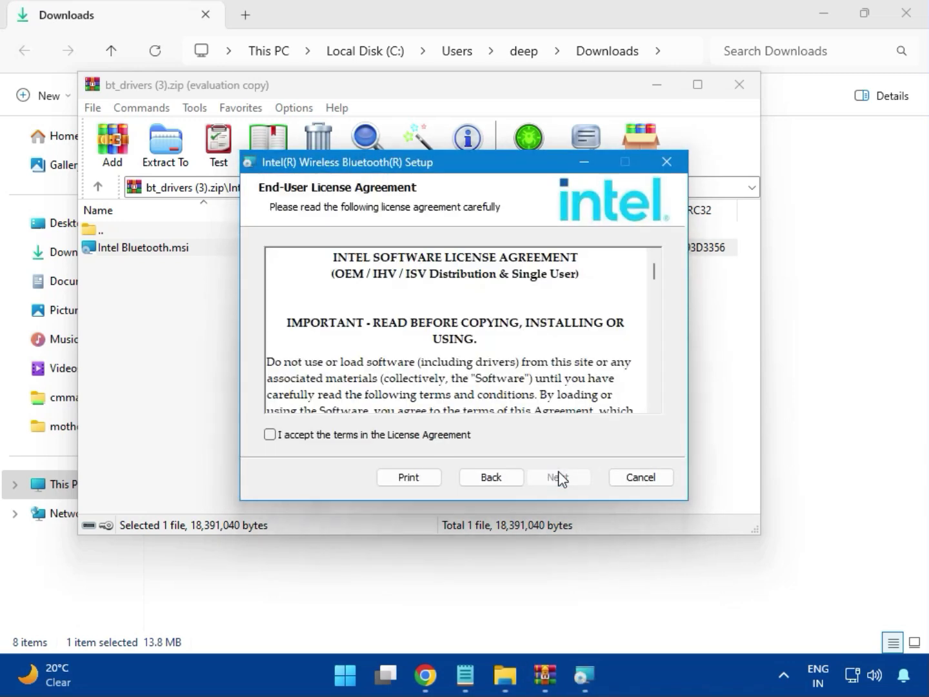
pyautogui.click(303, 438)
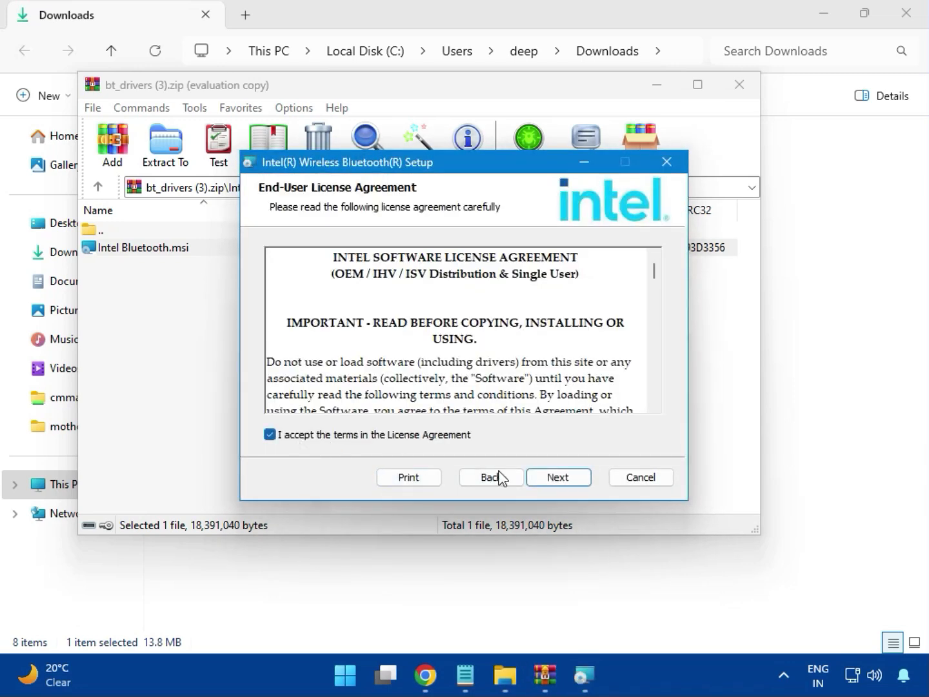
pyautogui.click(552, 477)
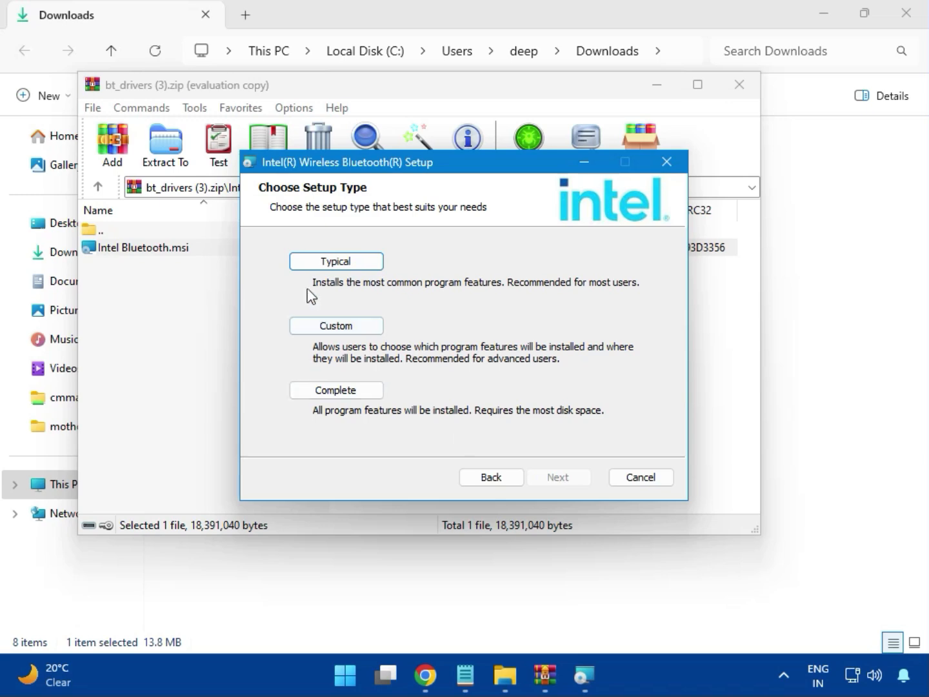
pyautogui.click(322, 264)
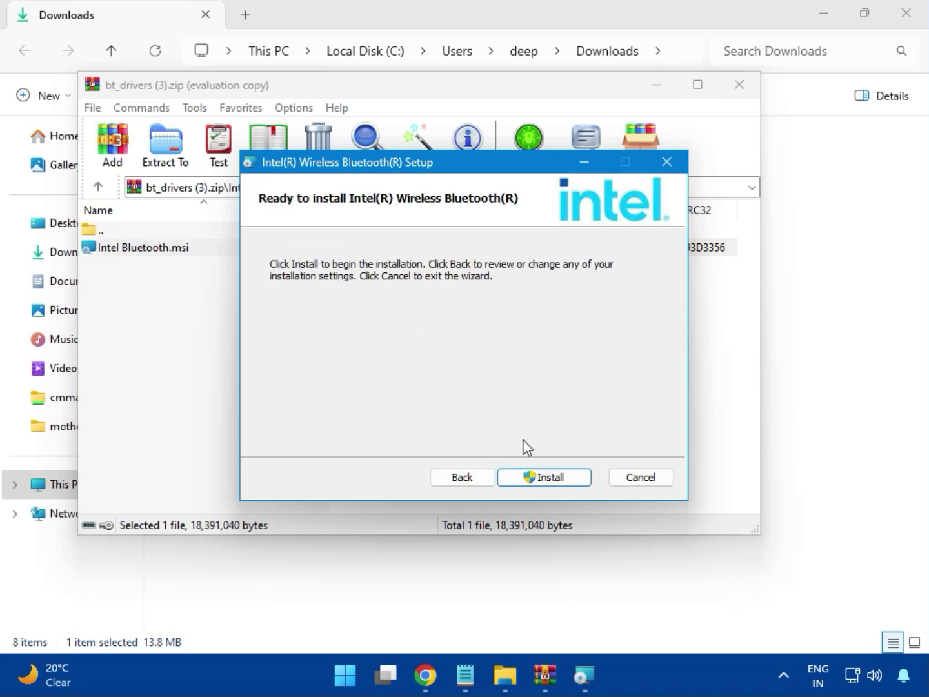
pyautogui.click(533, 476)
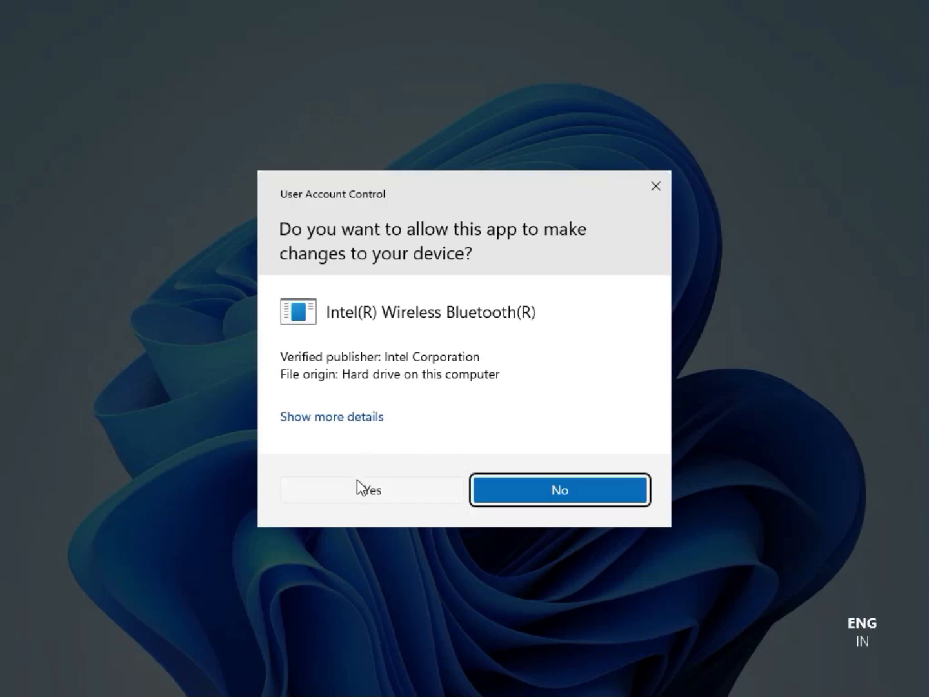
pyautogui.click(361, 490)
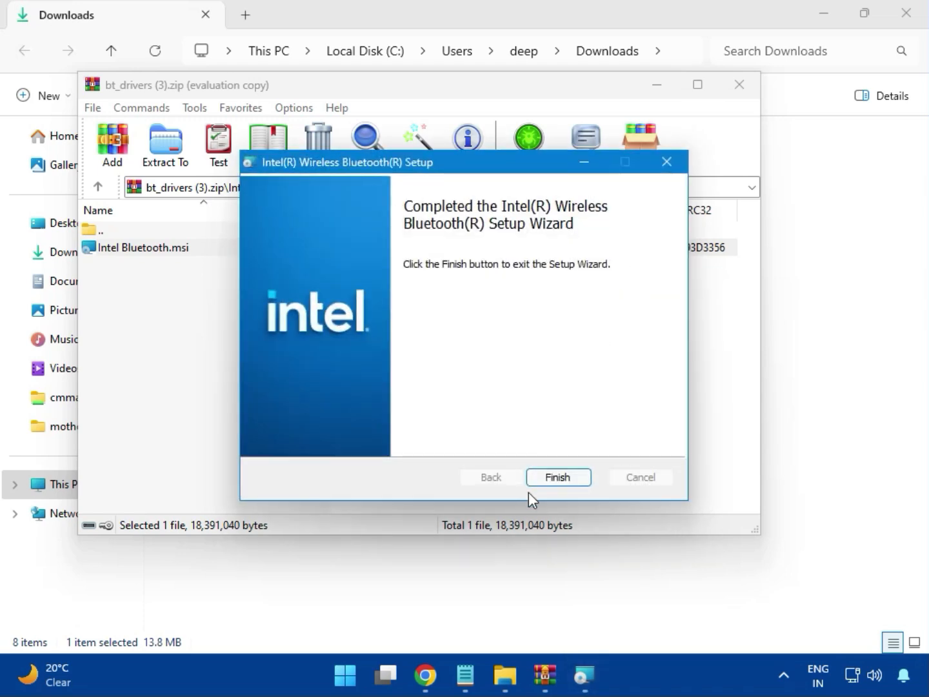
pyautogui.click(558, 478)
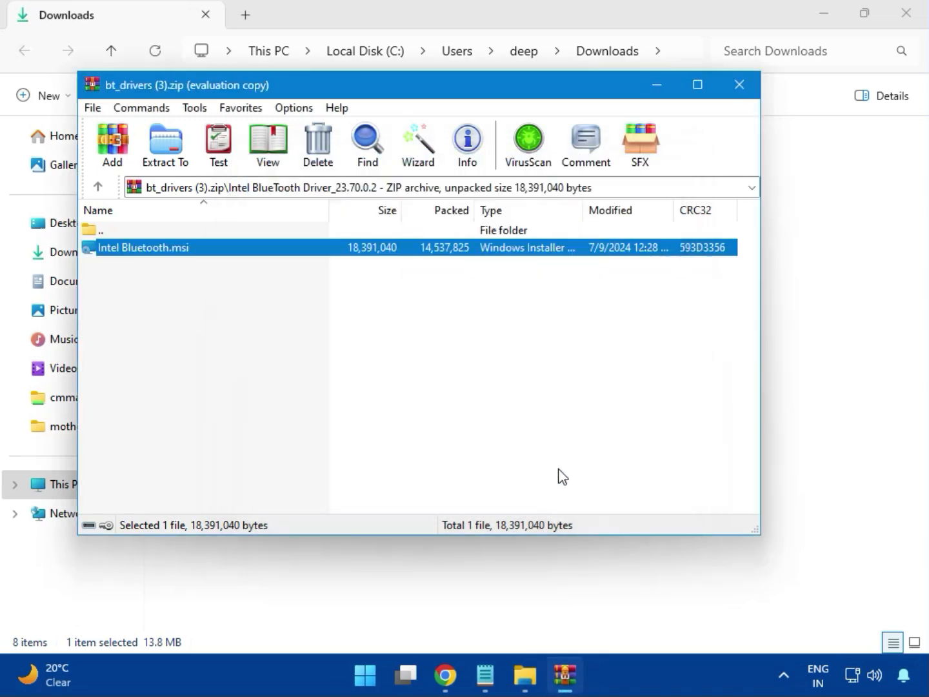
pyautogui.click(746, 94)
# Step: Try to install the network driver by running MSI SetupDrv64.exe from the W11 folder of Intel_Network_inf_w11 (8).zip, and close the tool and archive
pyautogui.click(241, 242)
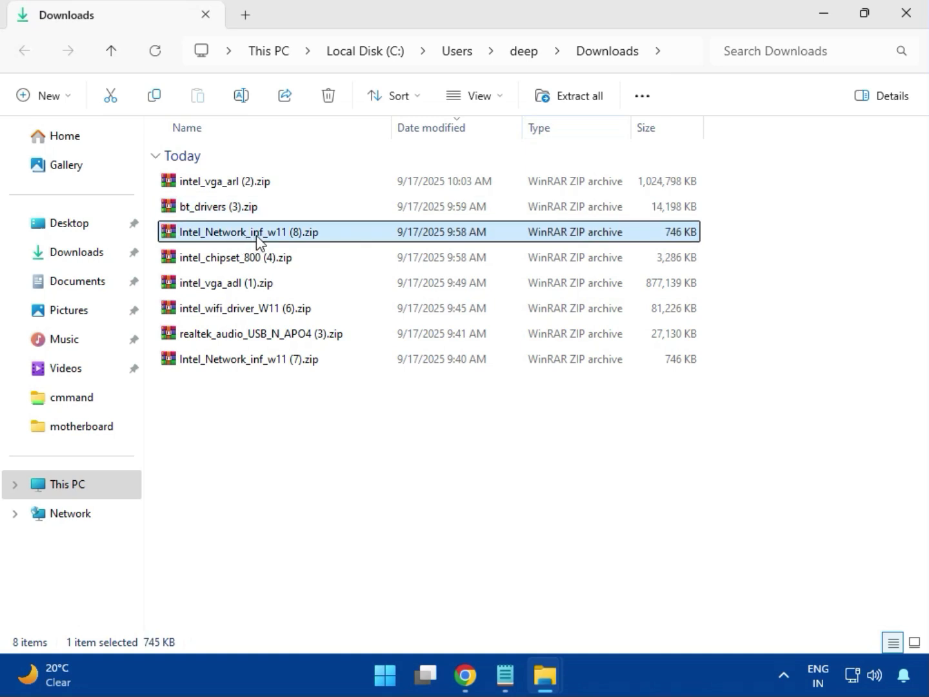
pyautogui.doubleClick(257, 235)
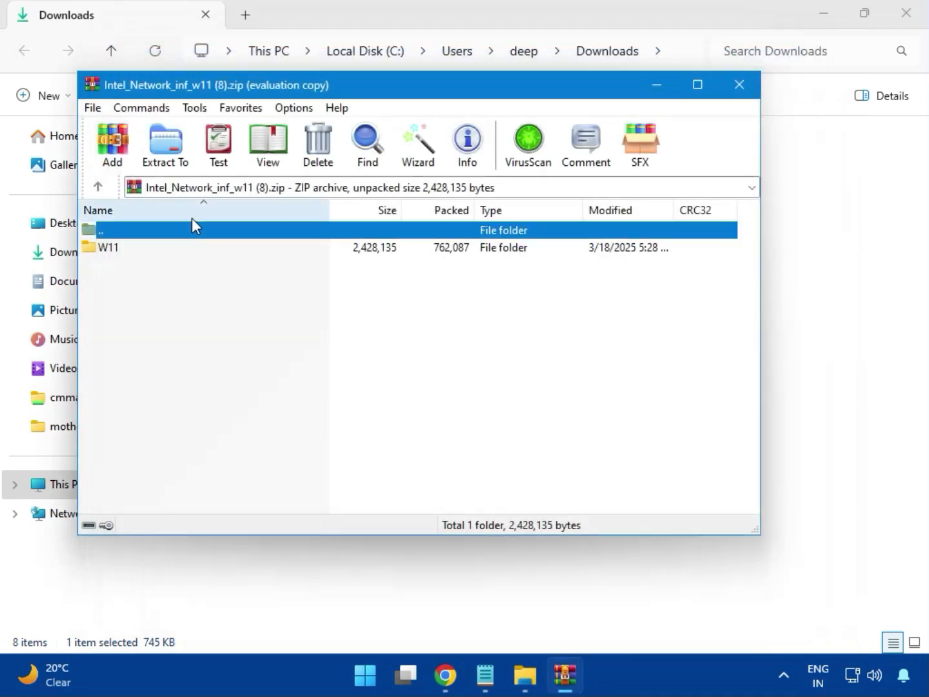
pyautogui.click(113, 256)
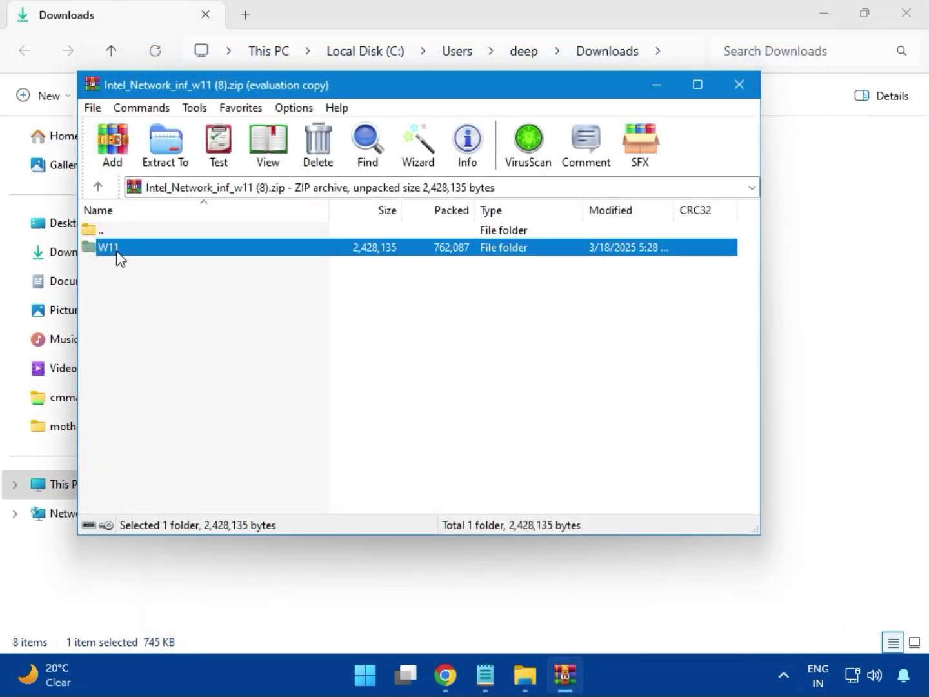
pyautogui.doubleClick(116, 258)
pyautogui.doubleClick(174, 317)
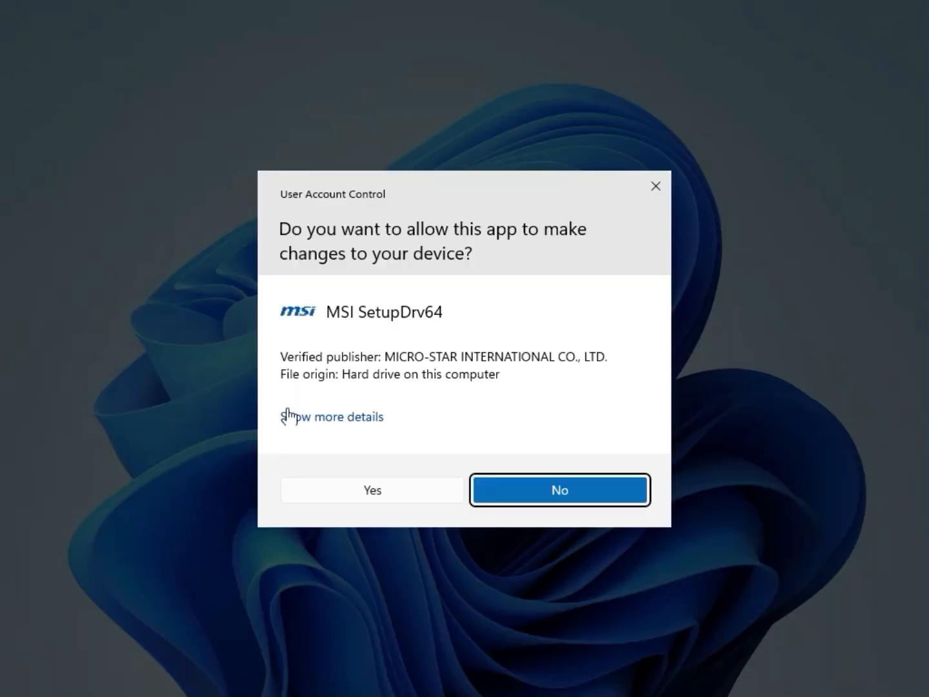
pyautogui.click(346, 485)
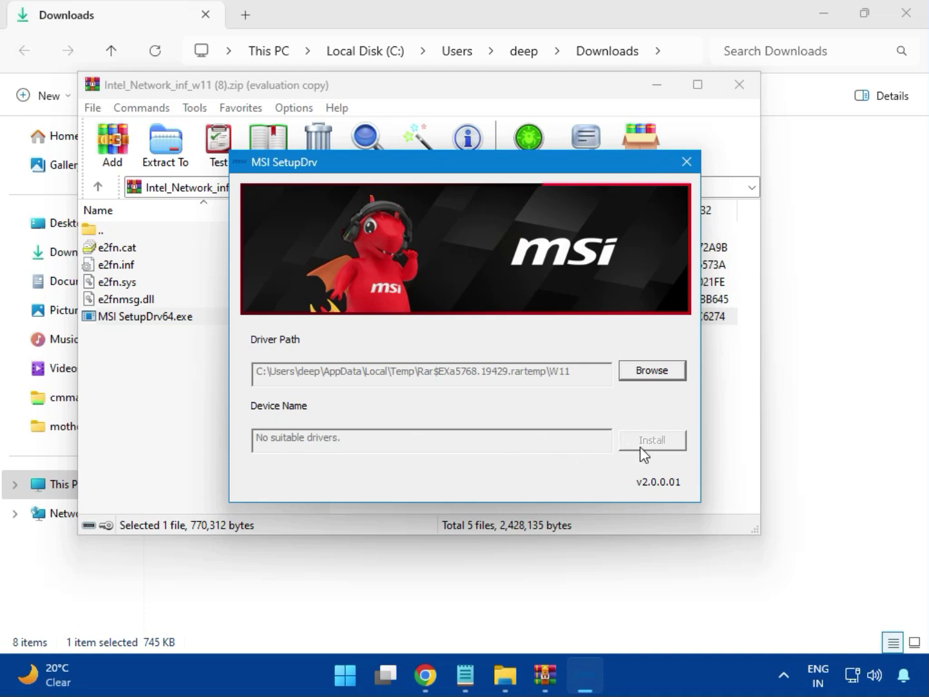
pyautogui.click(687, 162)
pyautogui.click(738, 92)
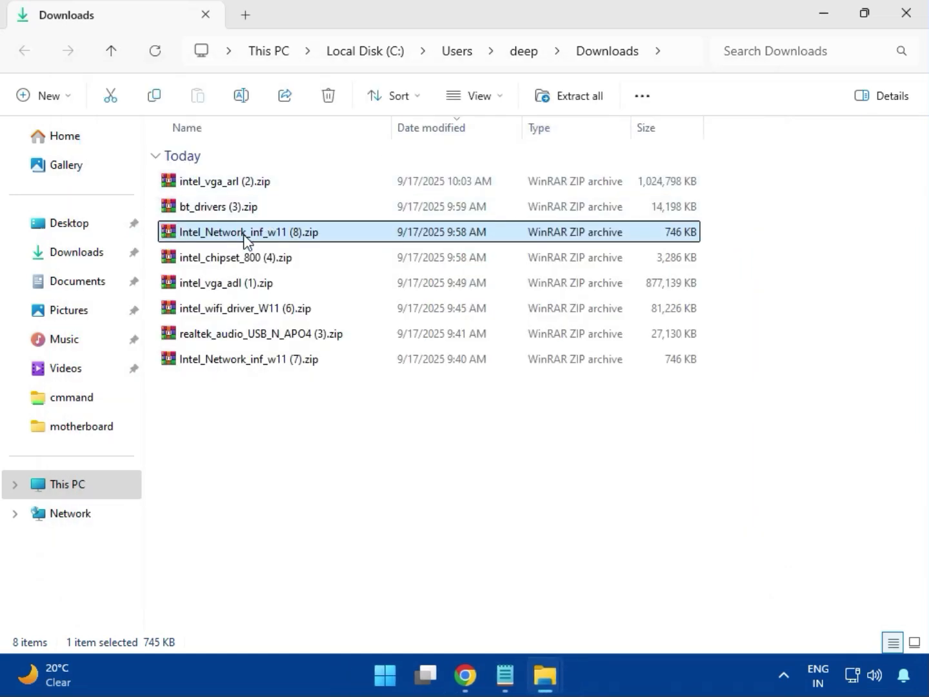
# Step: Open intel_chipset_800 (4).zip, dismiss the WinRAR license notice and launch SetupChipset.exe from the Intel Chipset Driver_10.1.20062.8627 folder
pyautogui.click(213, 264)
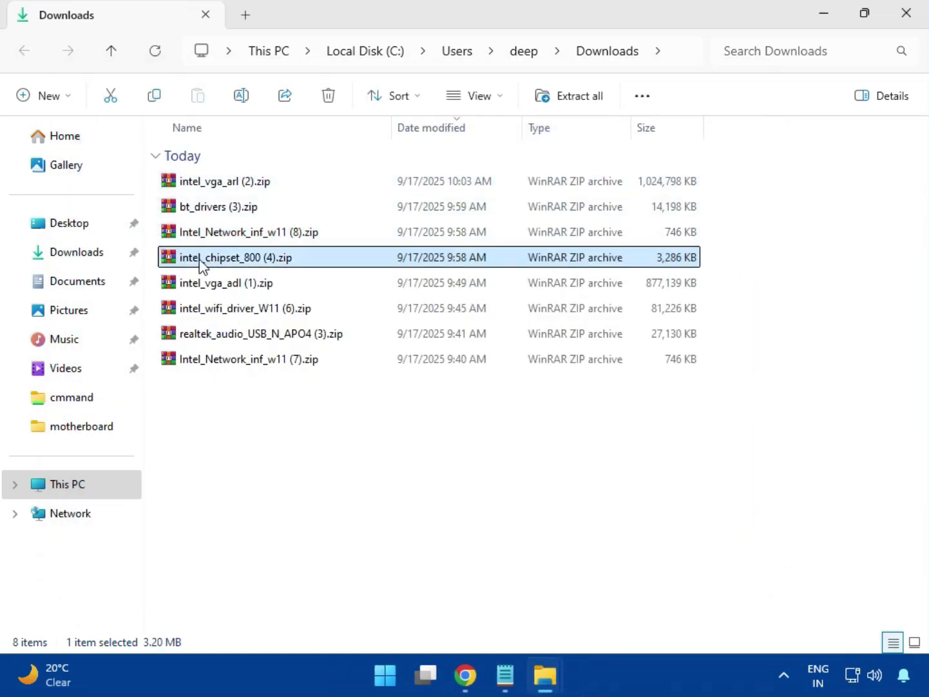
pyautogui.doubleClick(263, 262)
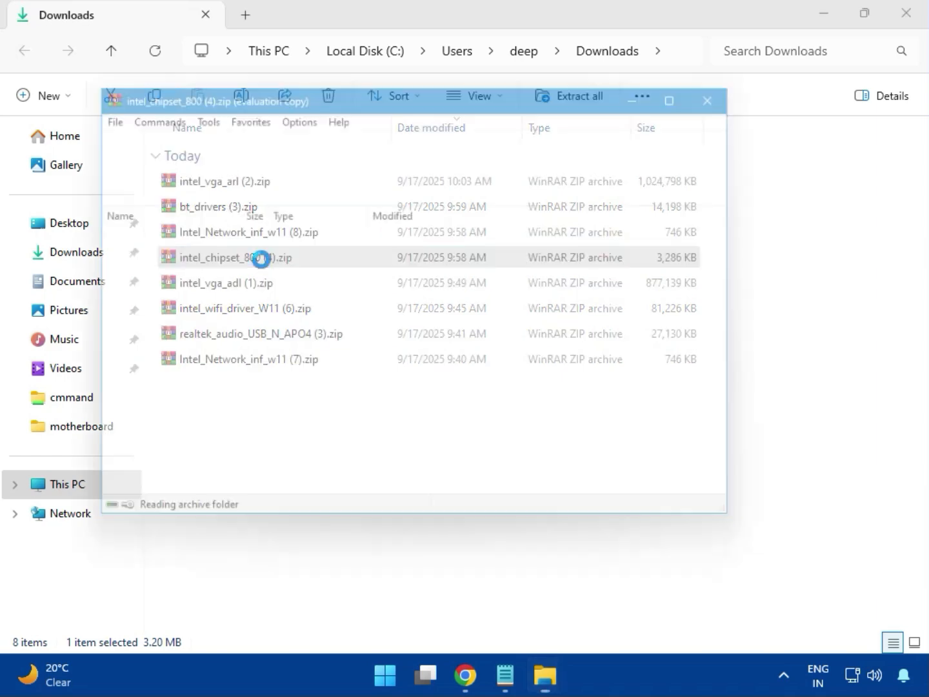
pyautogui.click(103, 253)
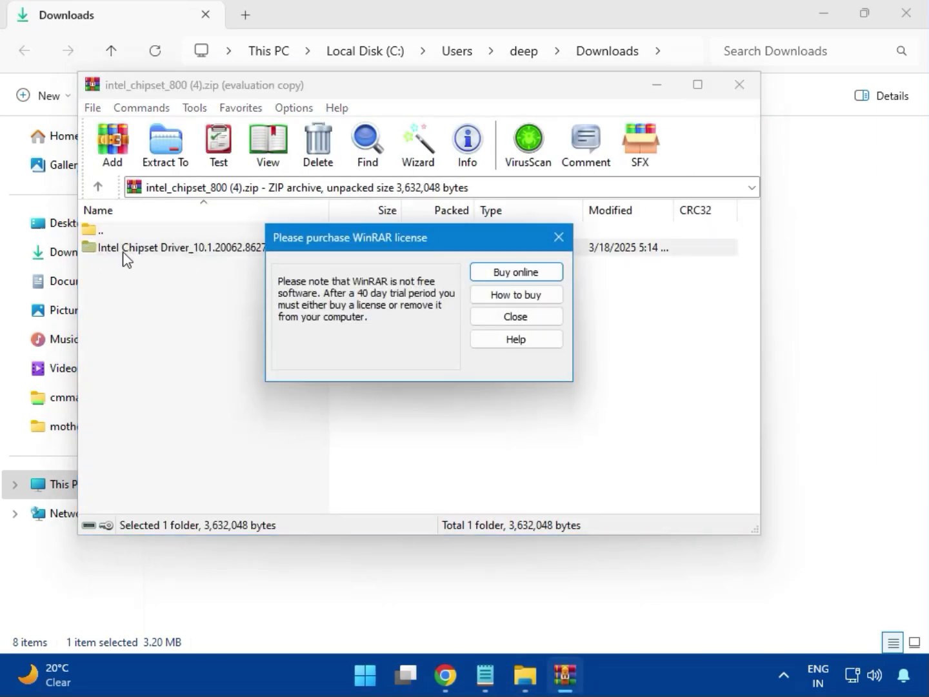
pyautogui.click(558, 236)
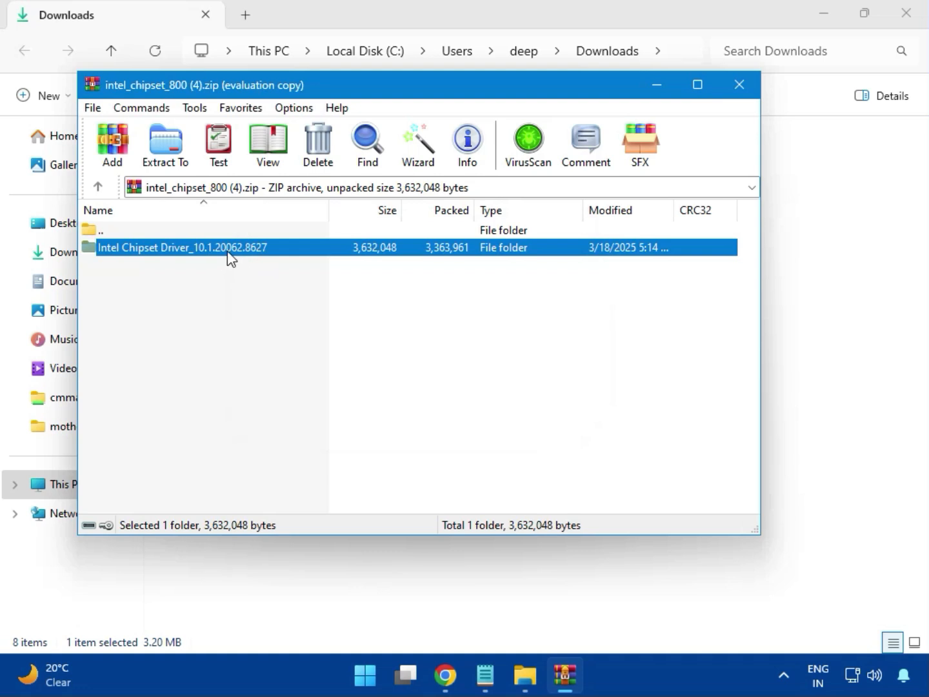
pyautogui.doubleClick(227, 251)
pyautogui.doubleClick(148, 251)
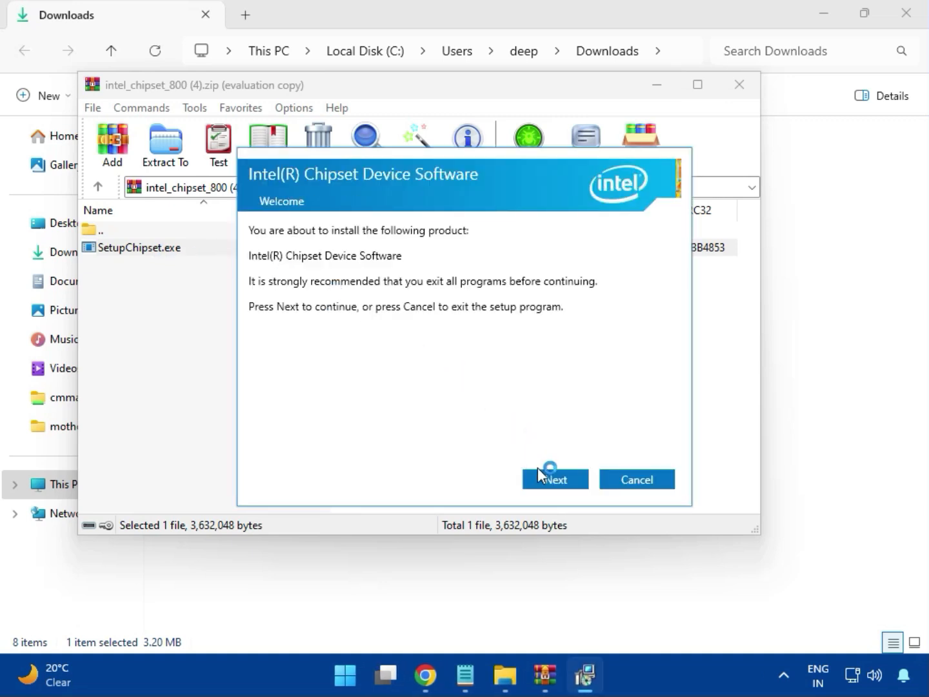
# Step: Try to install the Intel Chipset Device Software with administrator permission, and close the setup and the archive
pyautogui.click(557, 481)
pyautogui.click(555, 480)
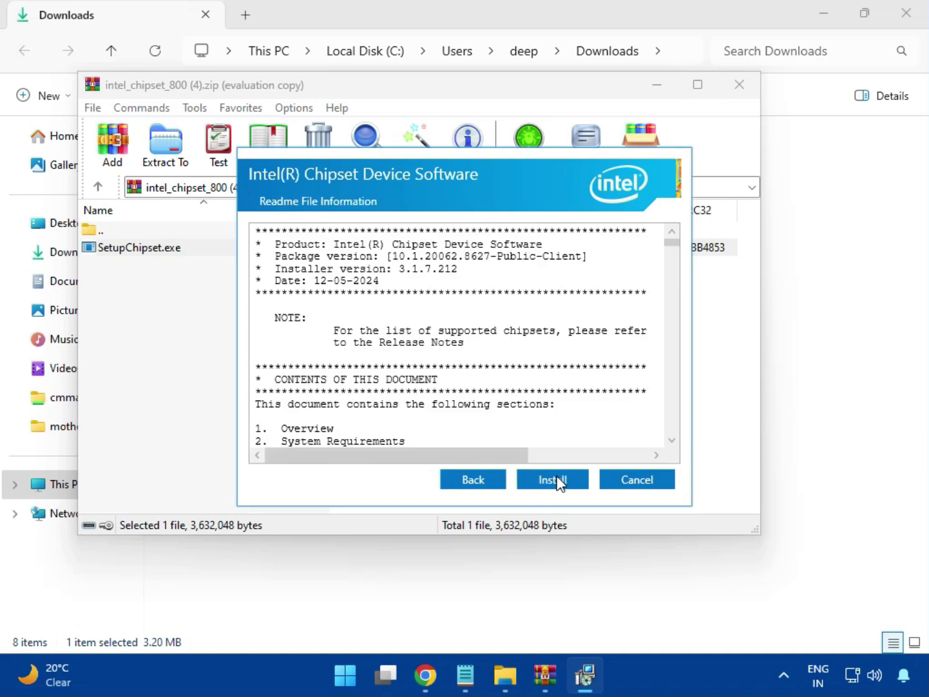
pyautogui.click(555, 477)
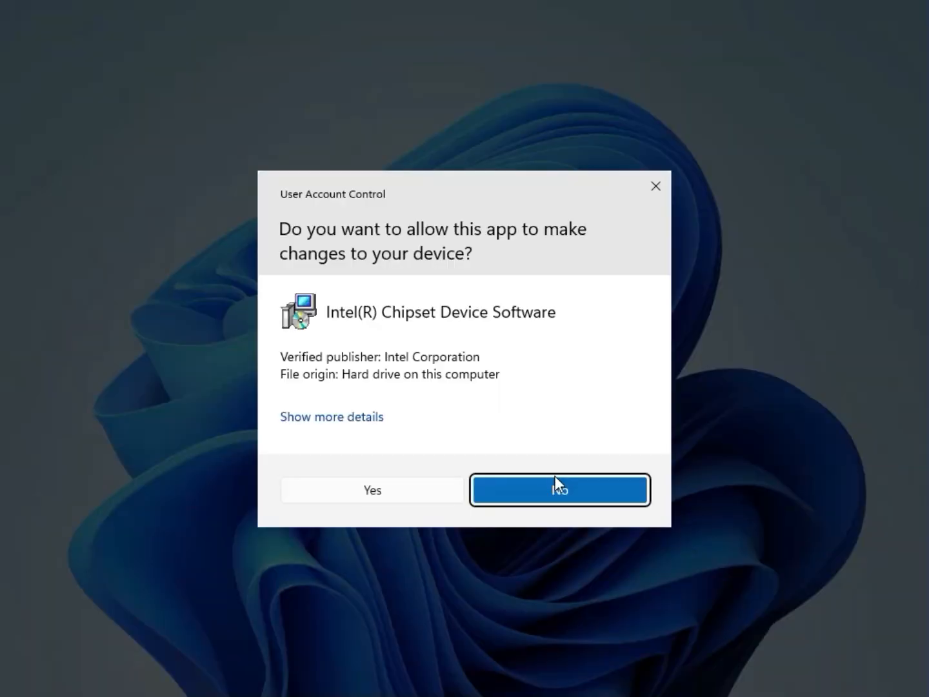
pyautogui.click(411, 487)
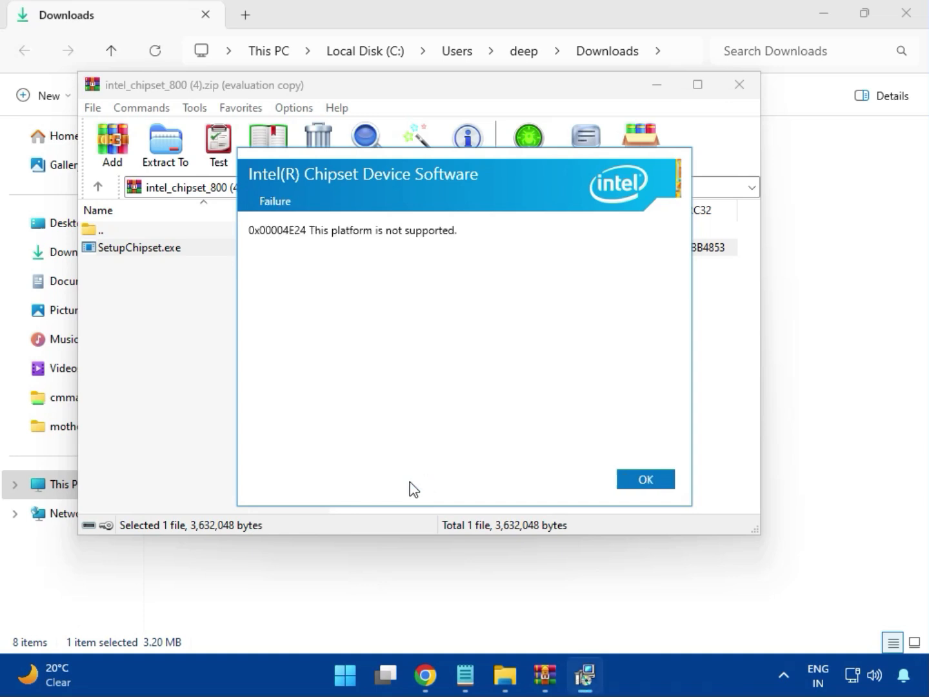
pyautogui.click(634, 482)
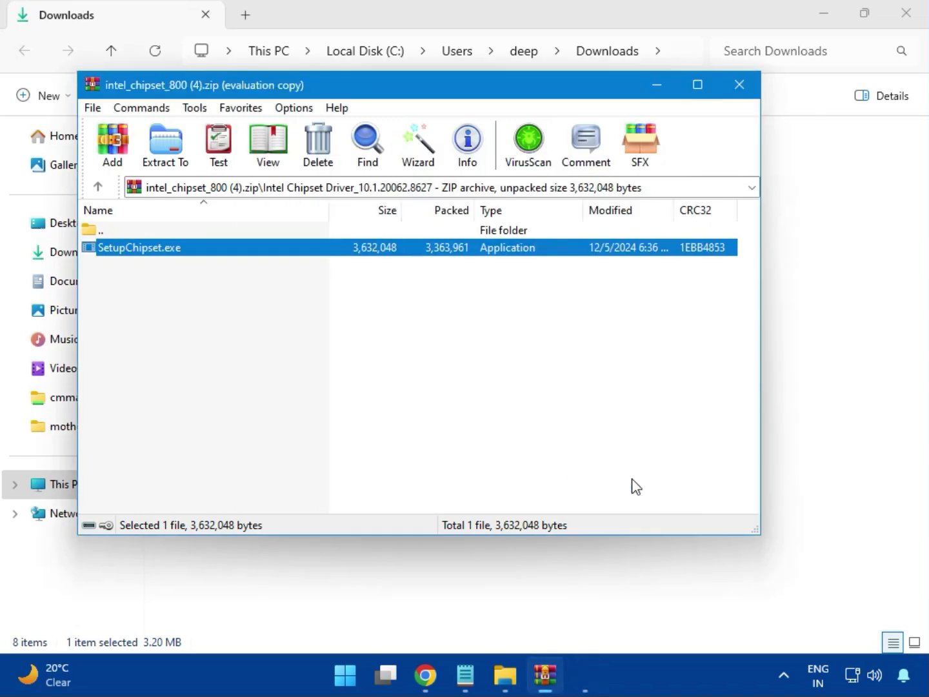
pyautogui.click(738, 87)
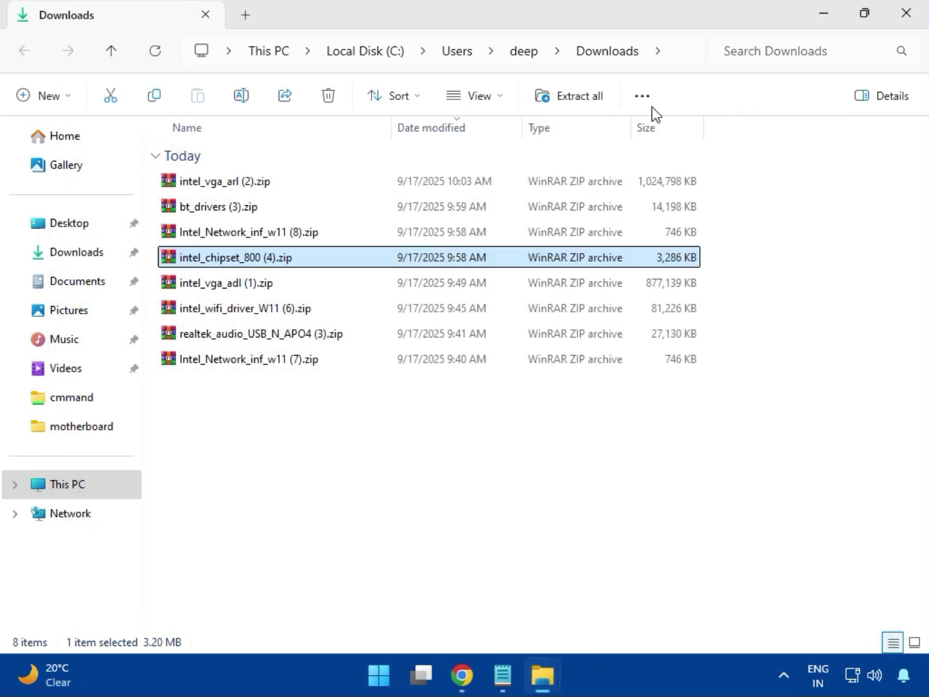
pyautogui.click(236, 287)
pyautogui.doubleClick(222, 283)
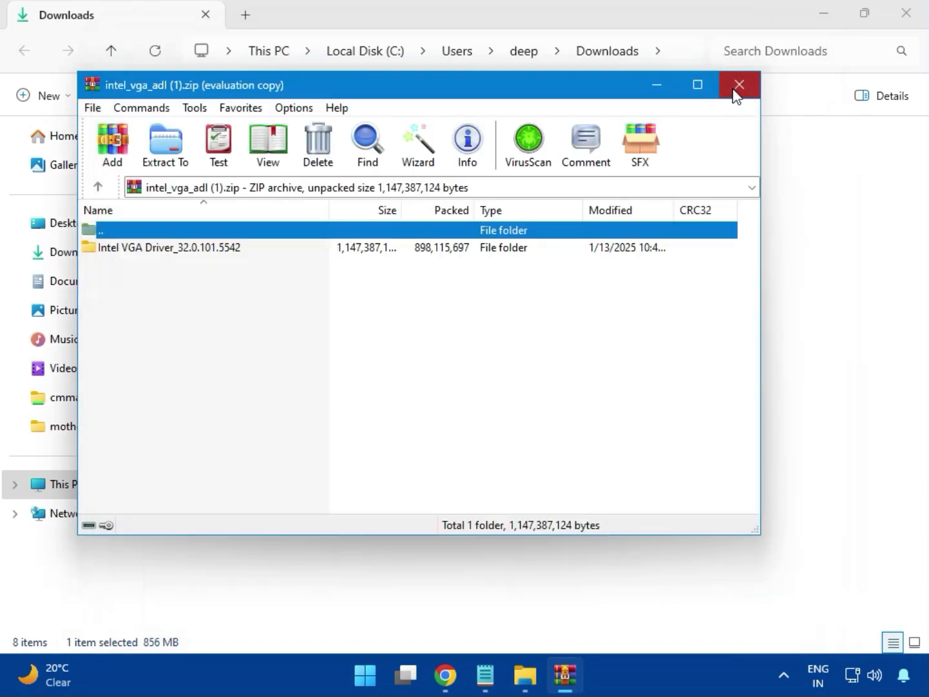
pyautogui.click(736, 91)
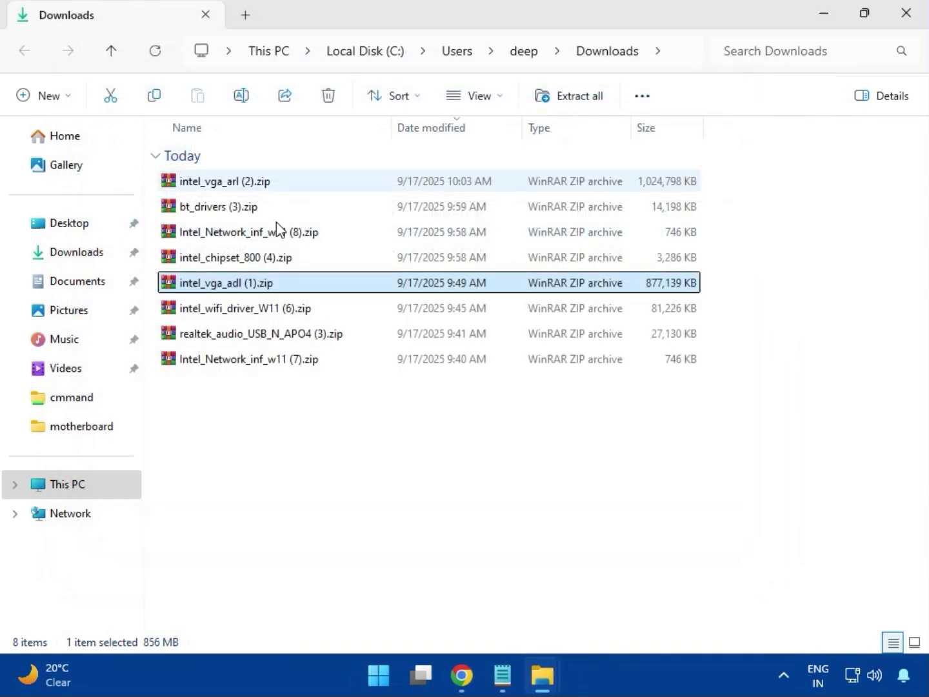
# Step: Open intel_wifi_driver_W11 (6).zip, dismiss the WinRAR license notice and browse to the Intel WIFI Driver_23.40.0.4\UWD\Win64\Drivers folder
pyautogui.doubleClick(238, 310)
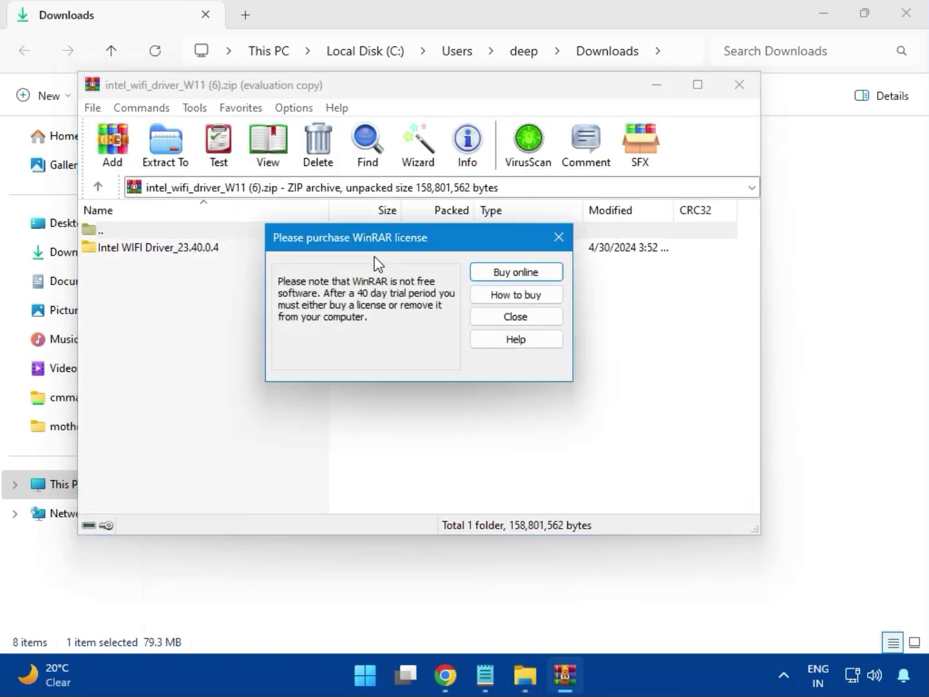
pyautogui.click(554, 238)
pyautogui.doubleClick(149, 248)
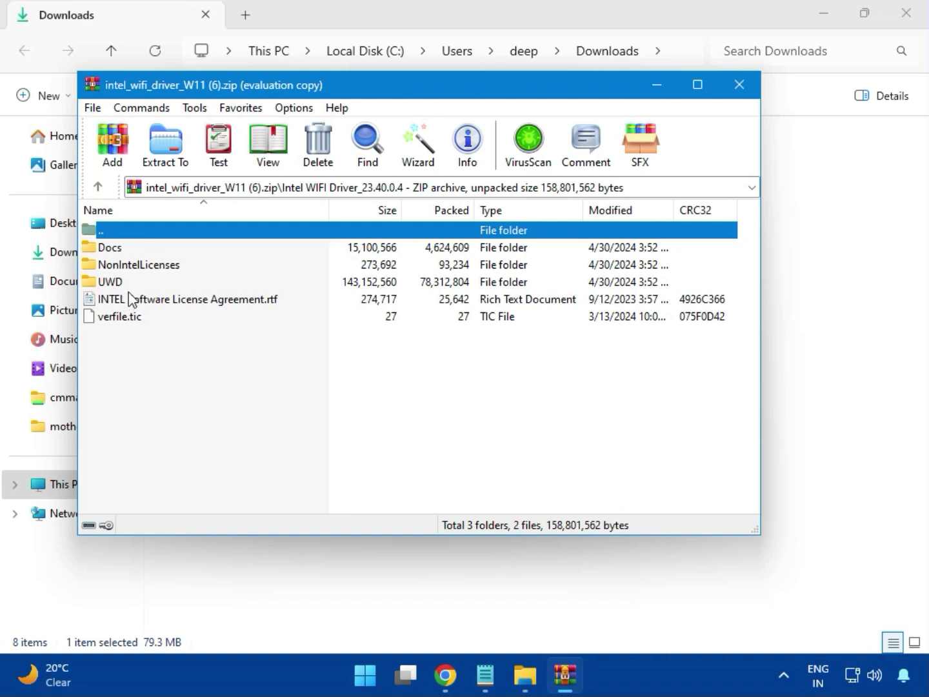
pyautogui.doubleClick(120, 283)
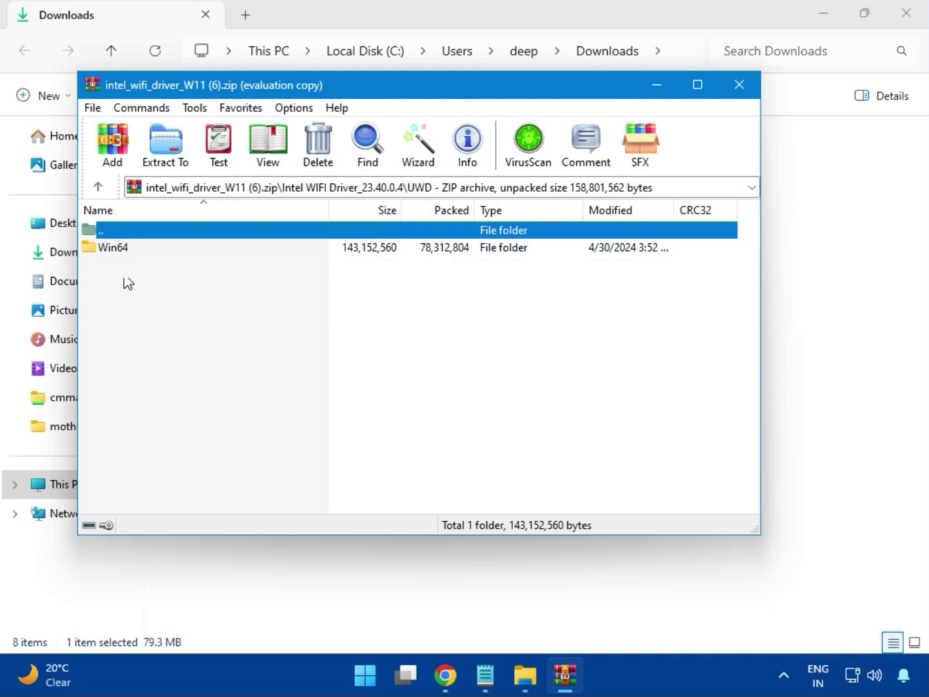
pyautogui.click(126, 253)
pyautogui.doubleClick(124, 250)
pyautogui.doubleClick(127, 248)
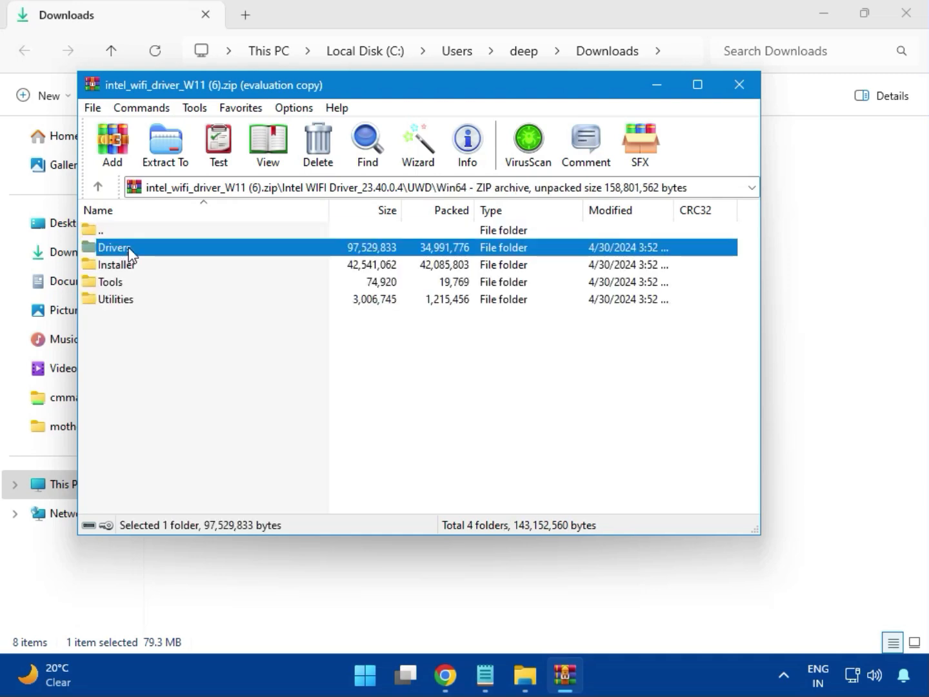
pyautogui.scroll(-2, 169, 383)
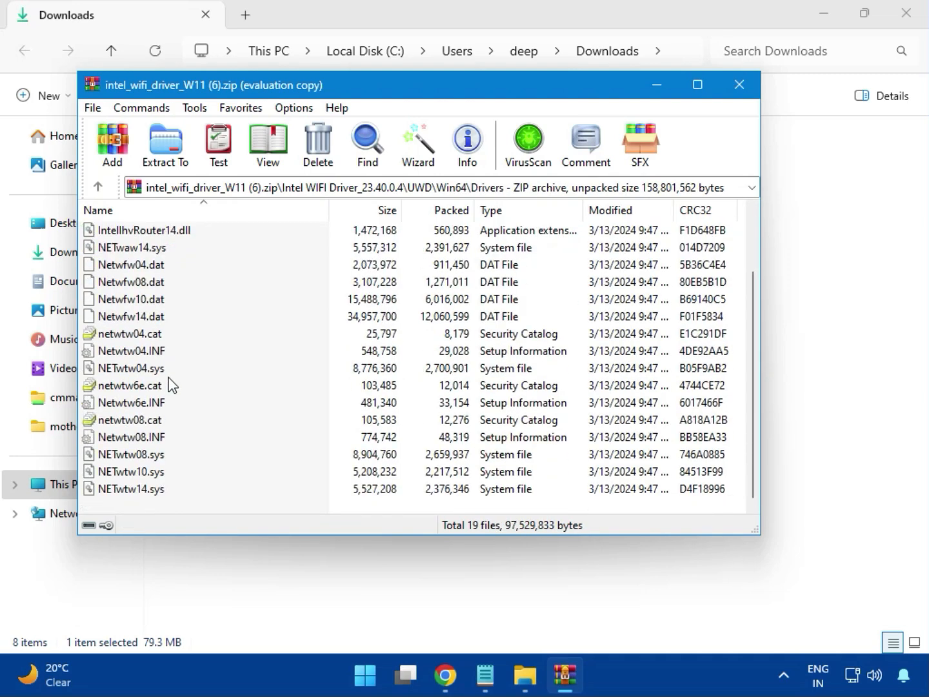
# Step: Open the Installer folder under UWD\Win64 in the Wi-Fi driver archive and launch WirelessSetup.exe
pyautogui.scroll(2, 164, 431)
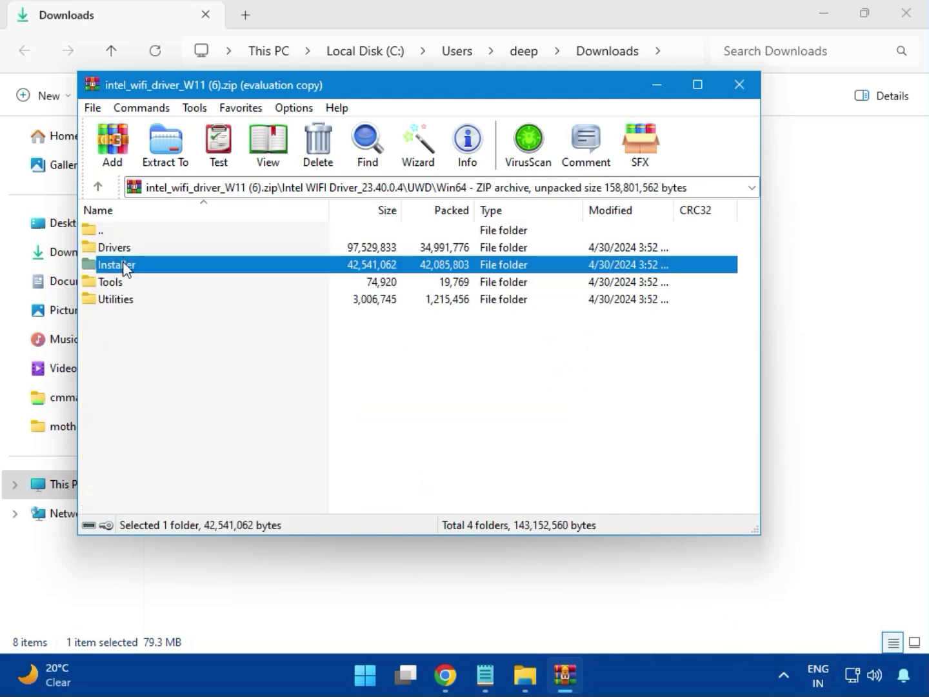
pyautogui.doubleClick(133, 269)
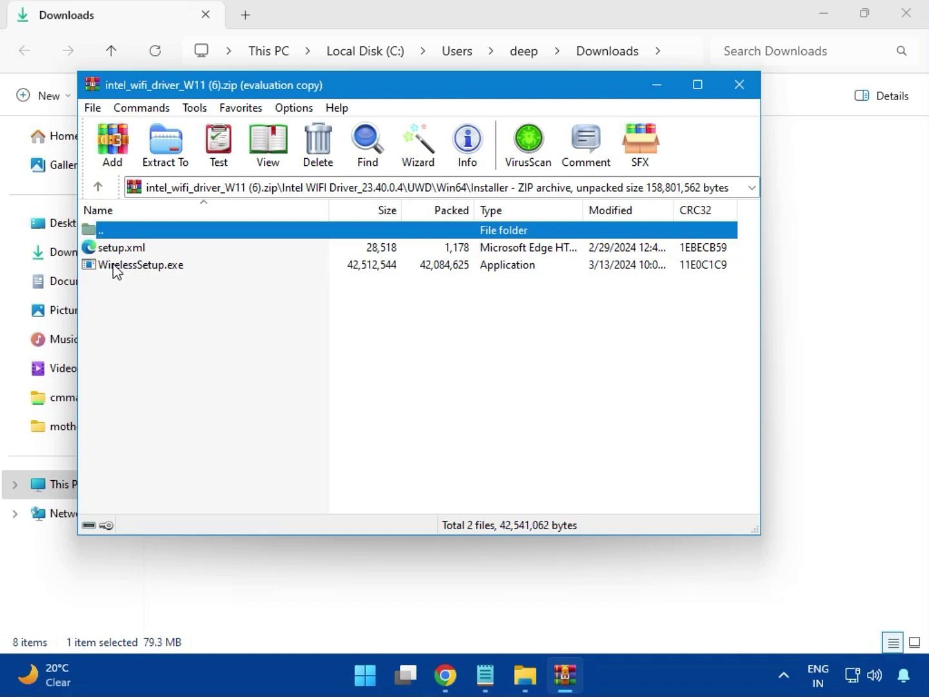
pyautogui.doubleClick(132, 270)
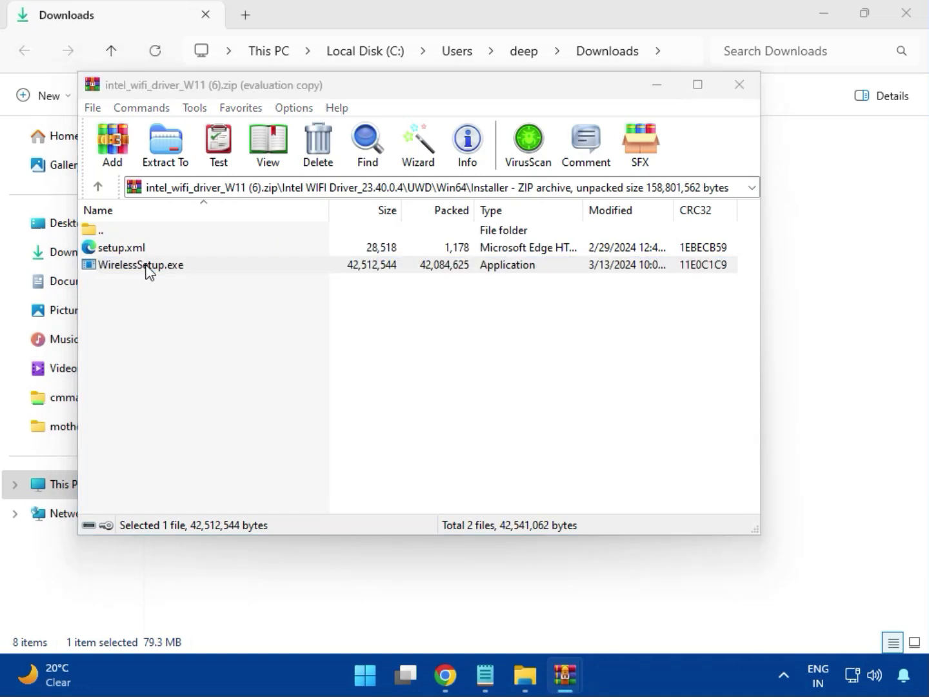
pyautogui.doubleClick(148, 270)
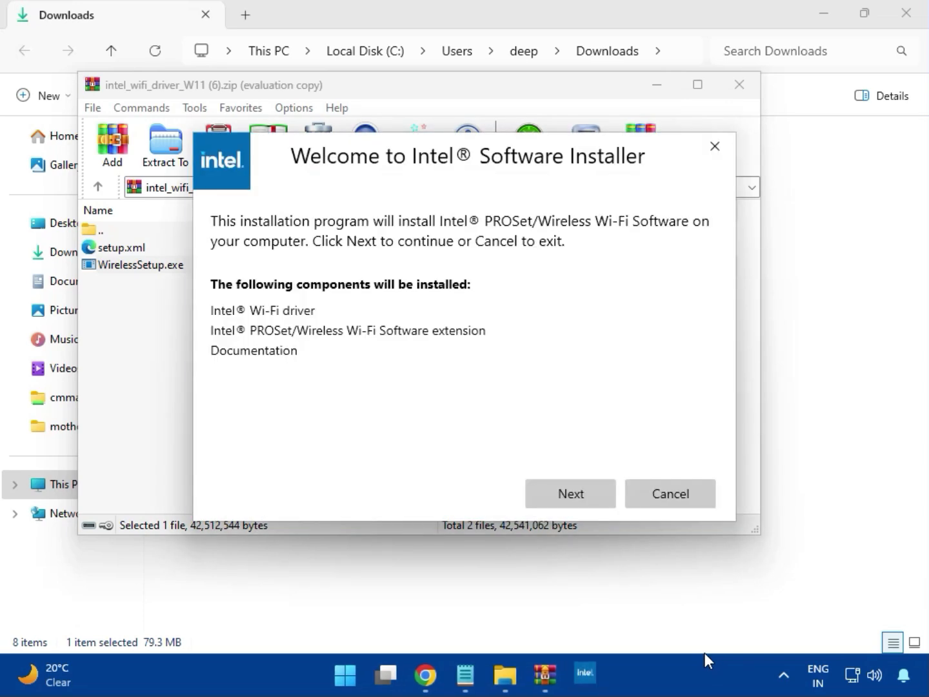
# Step: Install the Intel PROSet/Wireless Wi-Fi Software, accepting the license terms and granting administrator permission, and close the installer and the archive
pyautogui.click(568, 486)
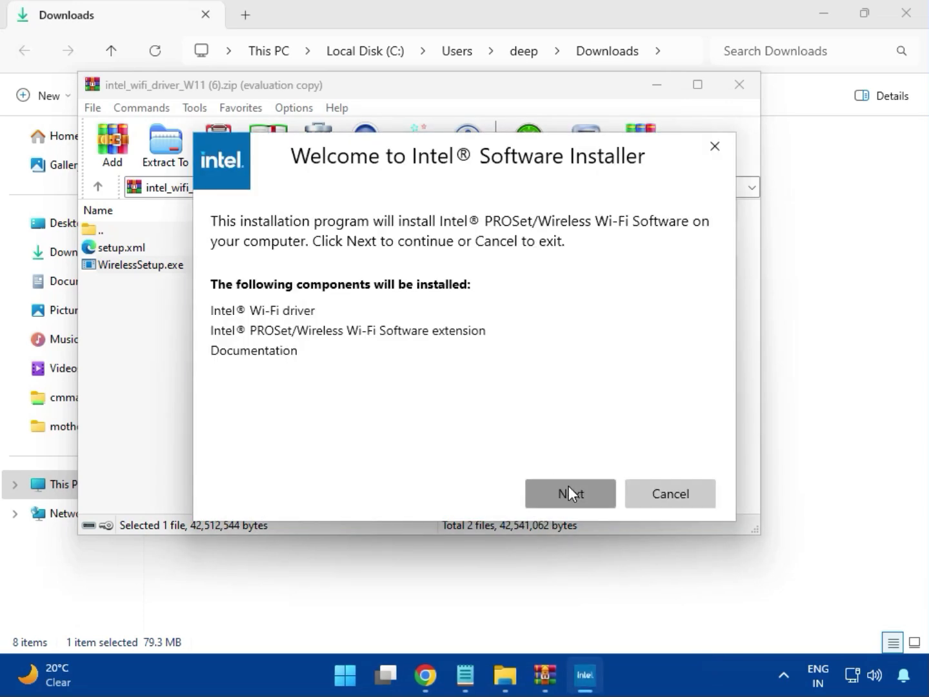
pyautogui.click(403, 456)
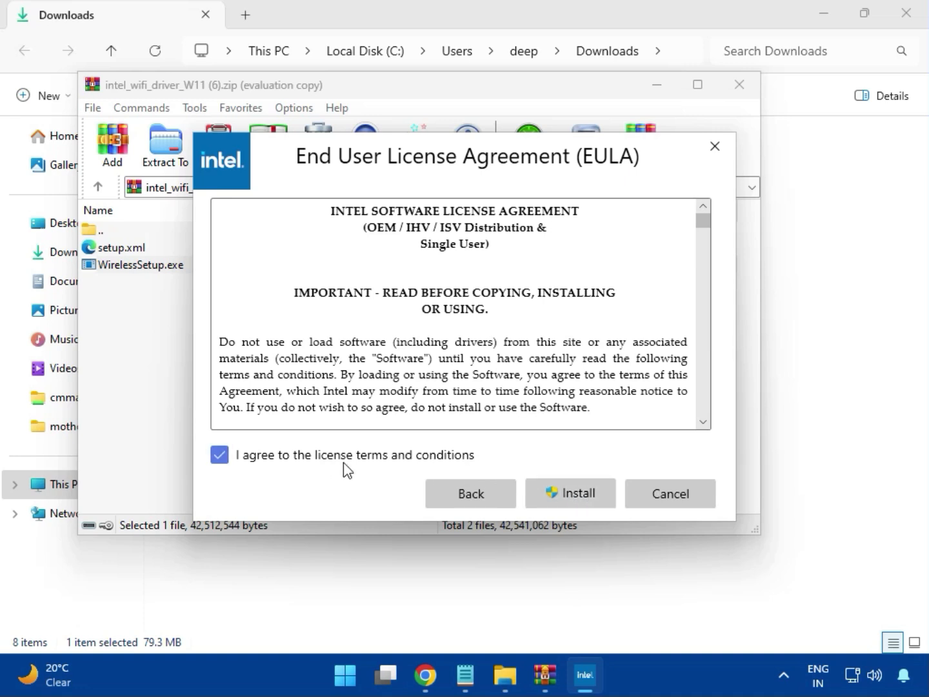
pyautogui.click(580, 499)
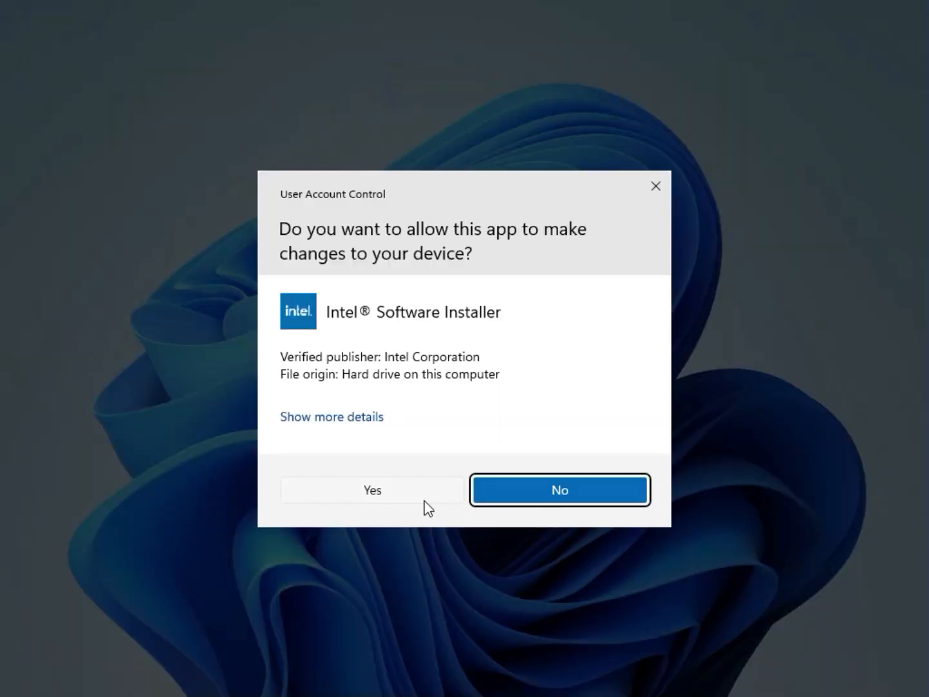
pyautogui.click(424, 501)
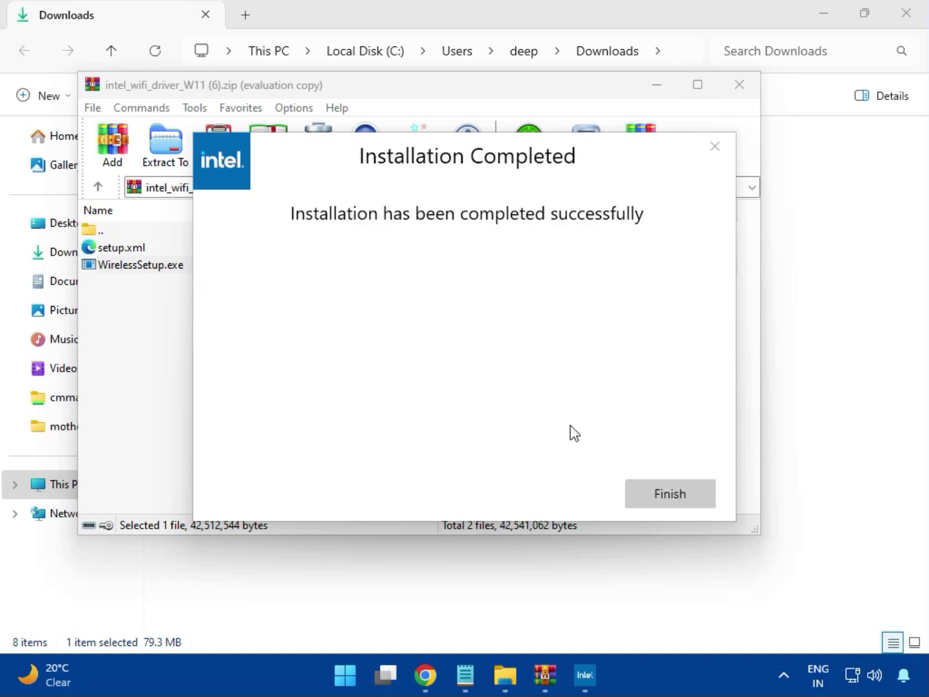
pyautogui.click(668, 495)
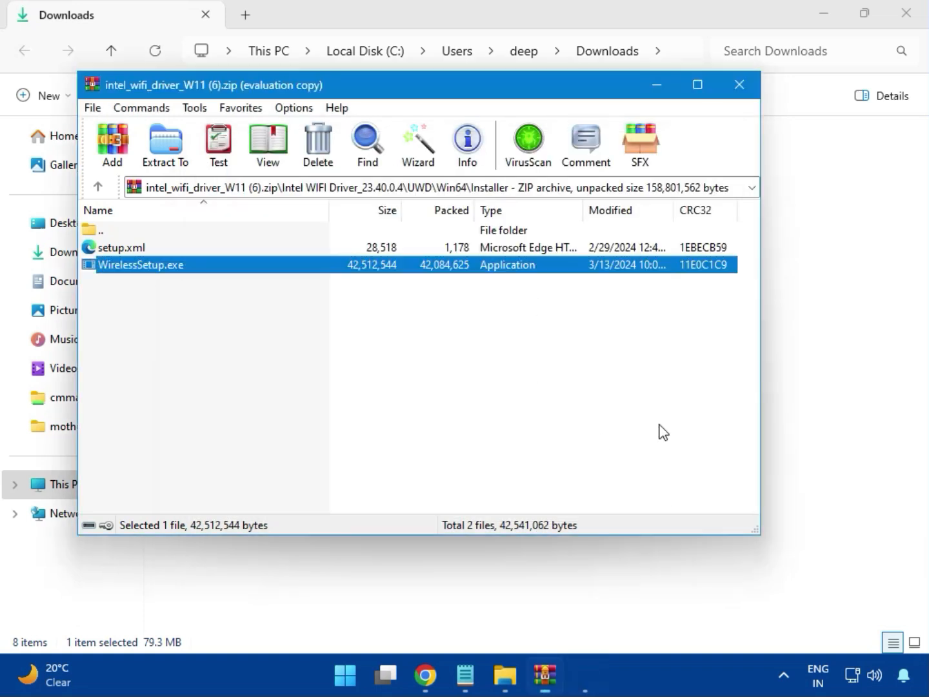
pyautogui.click(740, 91)
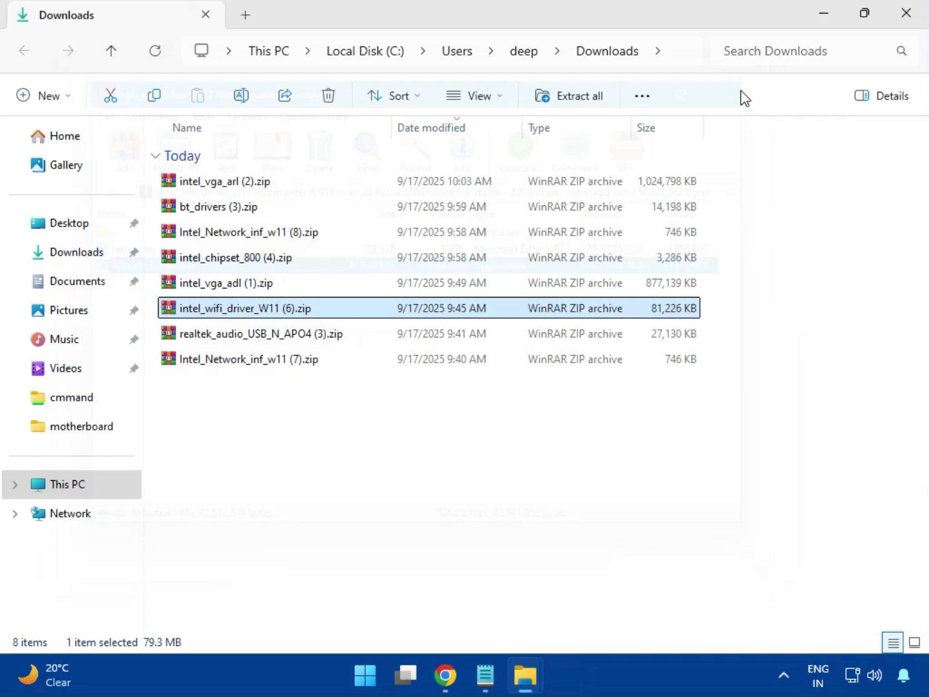
# Step: Open realtek_audio_USB_N_APO4 (3).zip, dismiss the WinRAR license notice and launch MSI_Launcher.exe from the Realtek USB Universal Driver folder
pyautogui.doubleClick(285, 342)
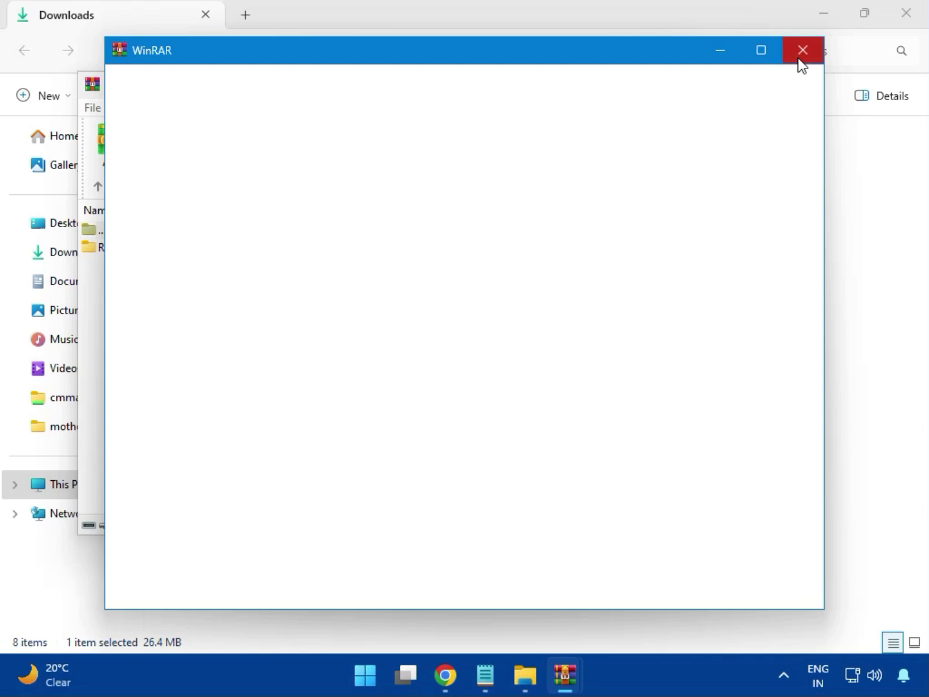
pyautogui.click(802, 54)
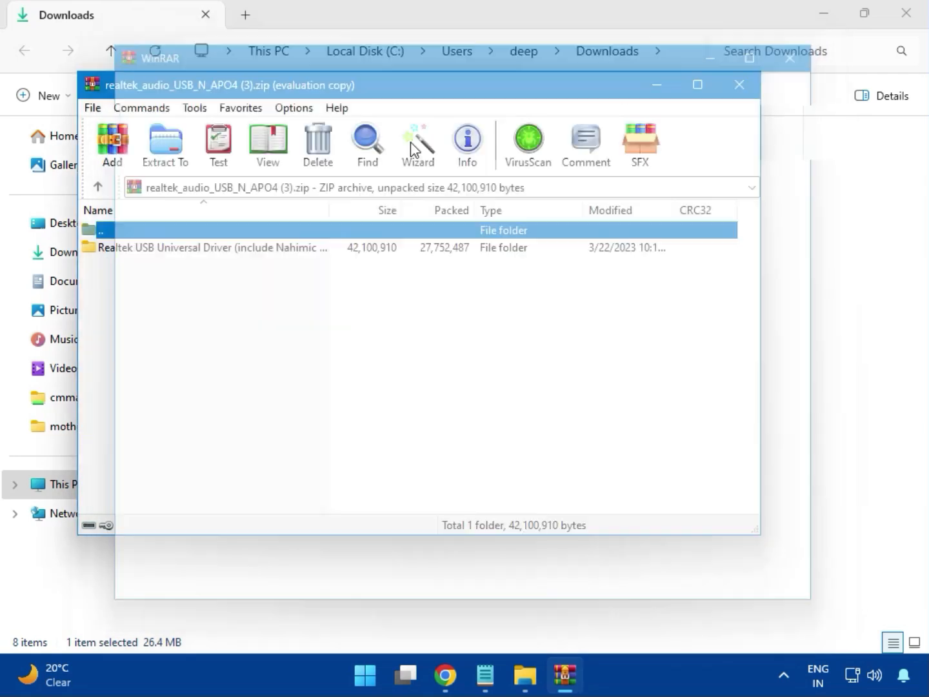
pyautogui.doubleClick(205, 249)
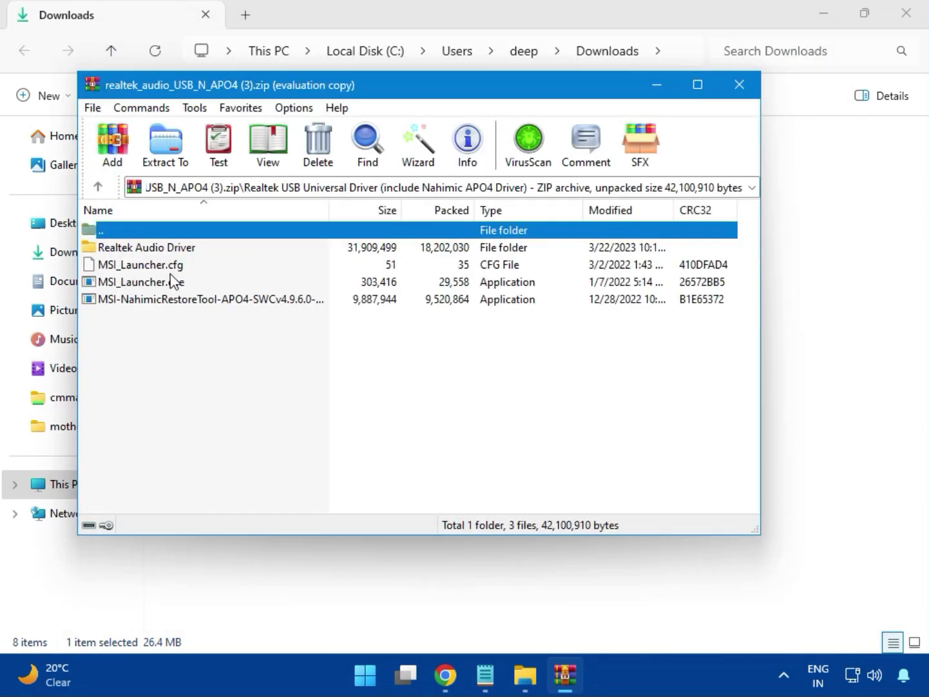
pyautogui.doubleClick(138, 283)
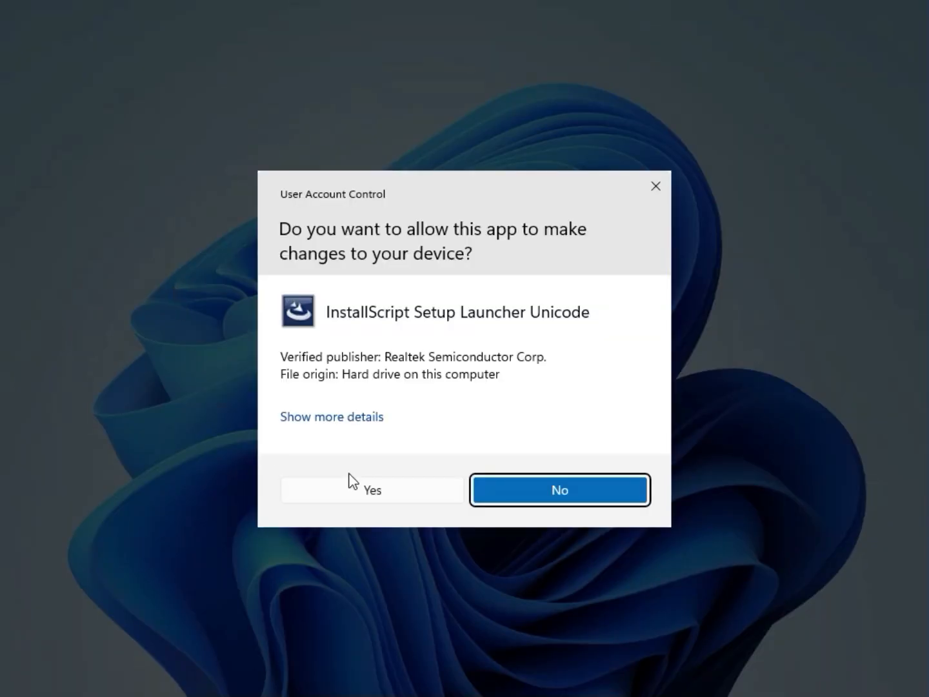
# Step: Grant the Realtek audio setup administrator permission at both prompts and close the archive
pyautogui.click(368, 492)
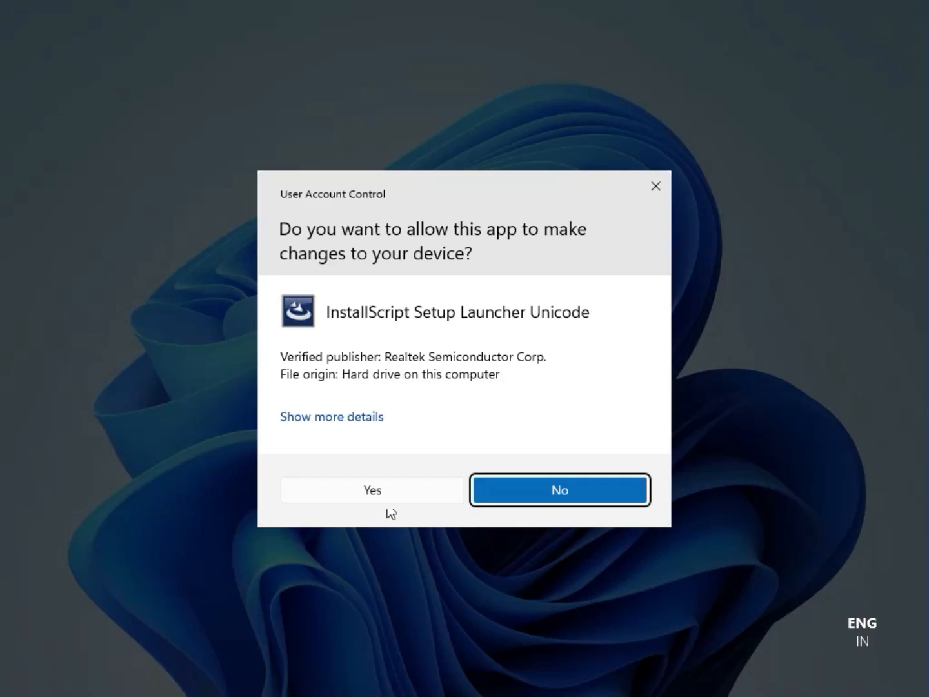
pyautogui.click(374, 490)
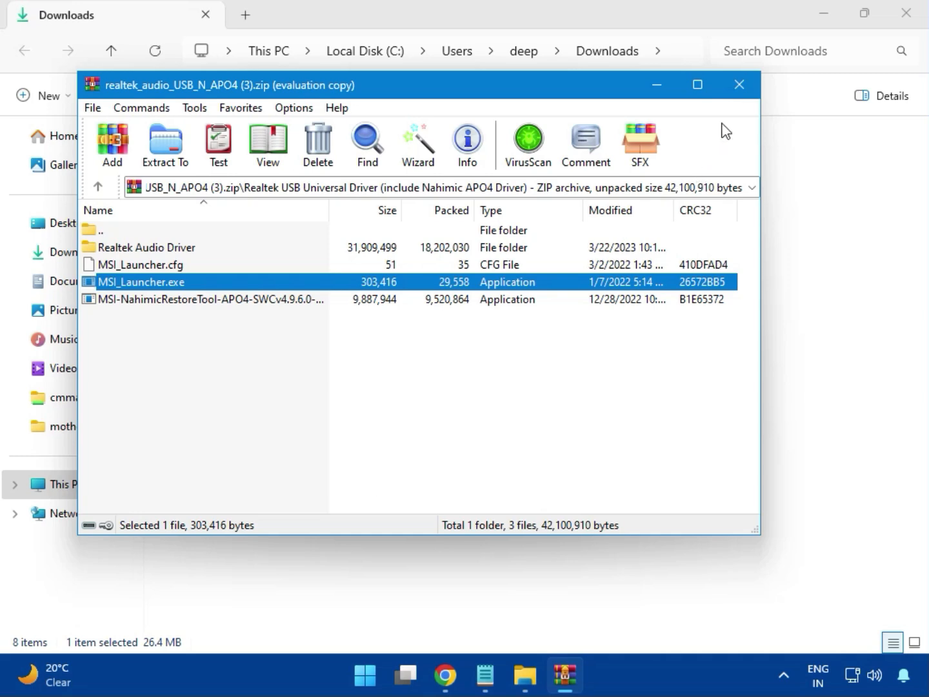
pyautogui.click(739, 94)
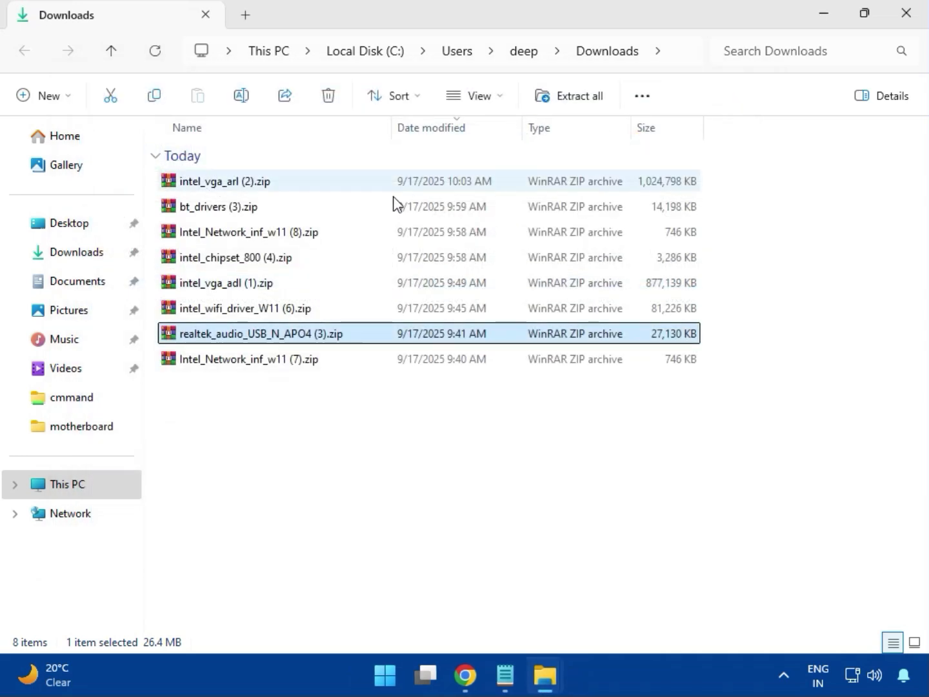
# Step: Select Intel_Network_inf_w11 (7).zip and close the Downloads folder window
pyautogui.click(250, 362)
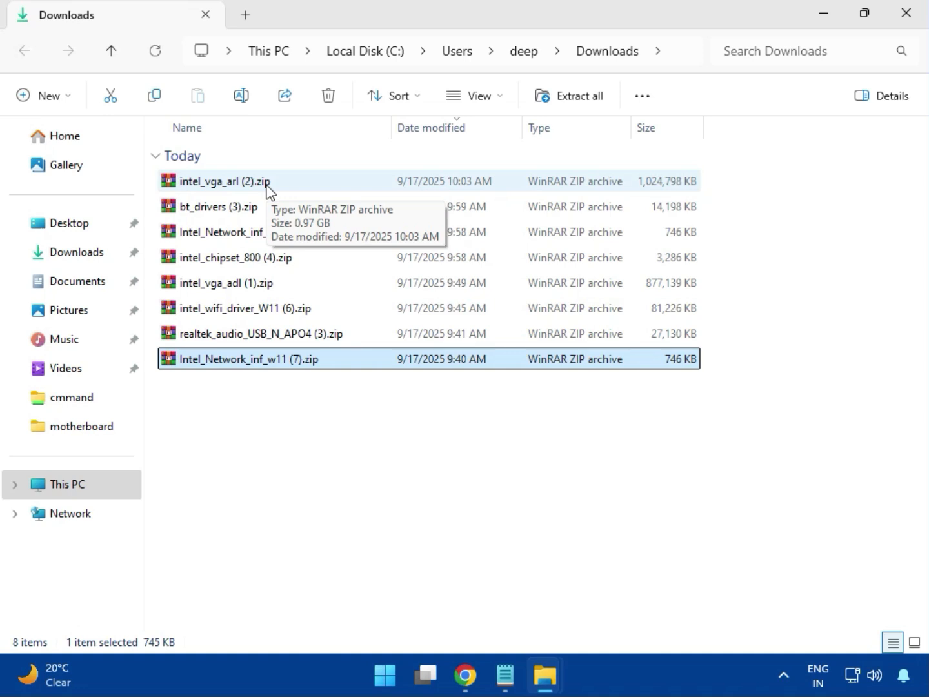
pyautogui.click(906, 29)
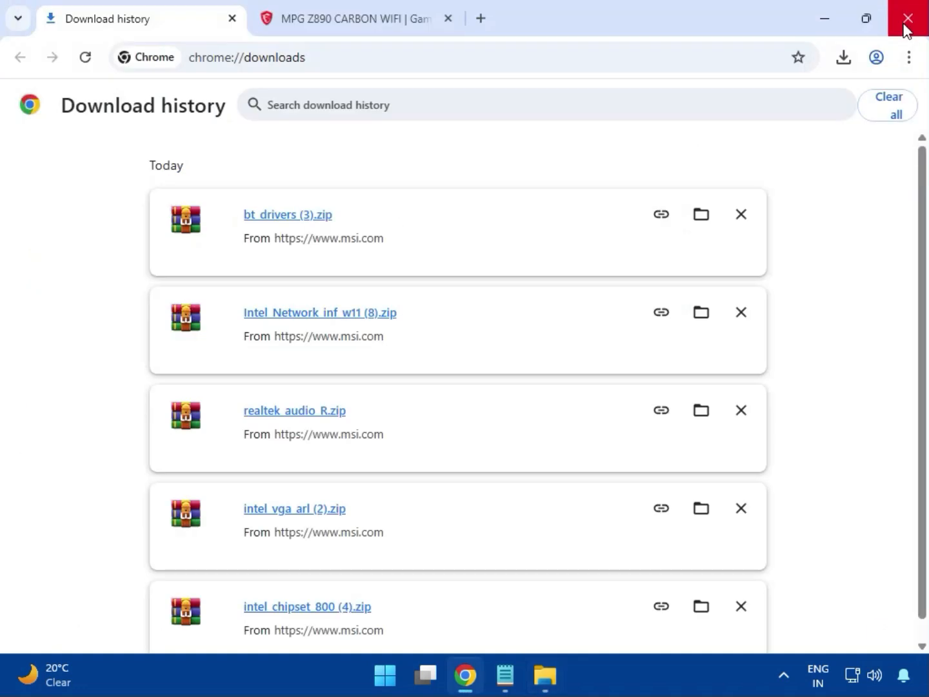